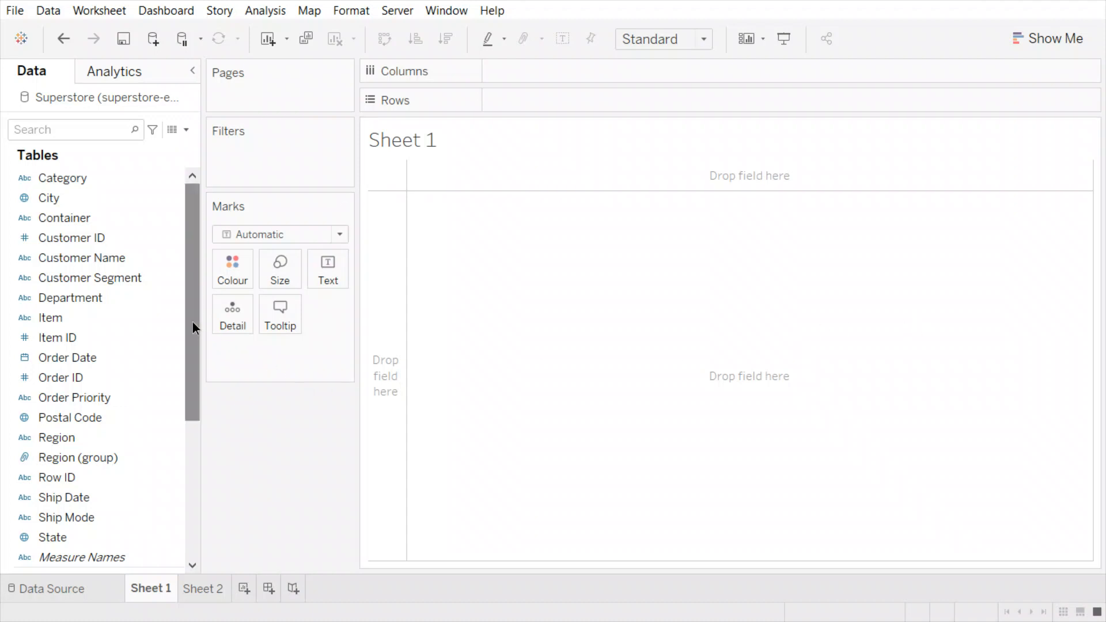
- Plot SUM(Sales) as bars split by Region, then Department, giving 12 bars
left_click_drag(193, 322, 197, 468)
left_click(128, 461)
left_click(54, 439)
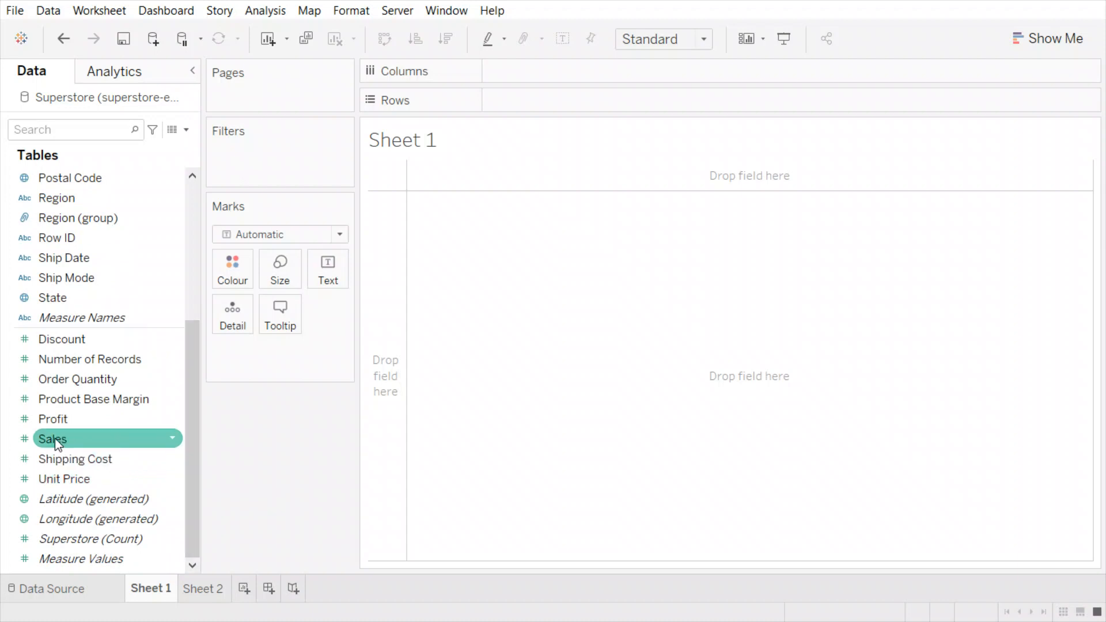
double_click(88, 439)
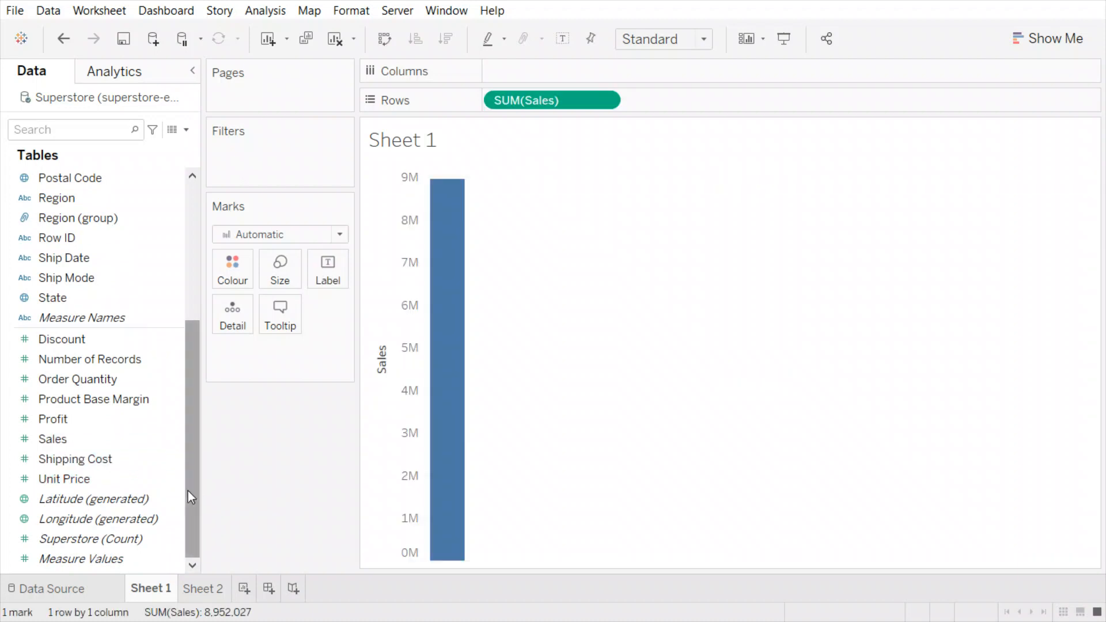
scroll(174, 409, "up", 5)
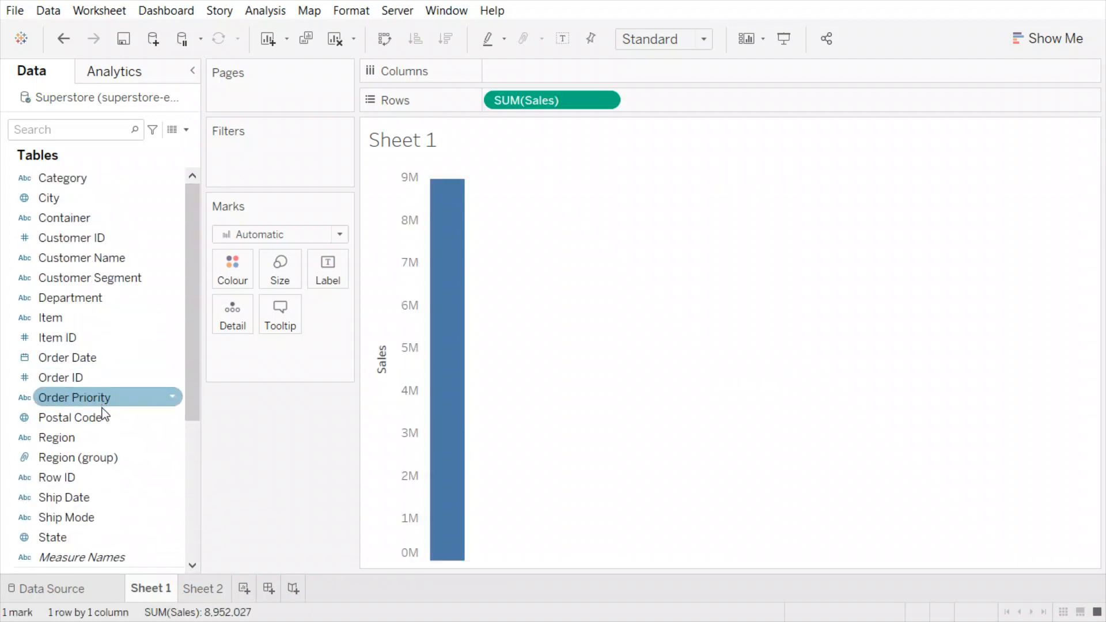
double_click(108, 436)
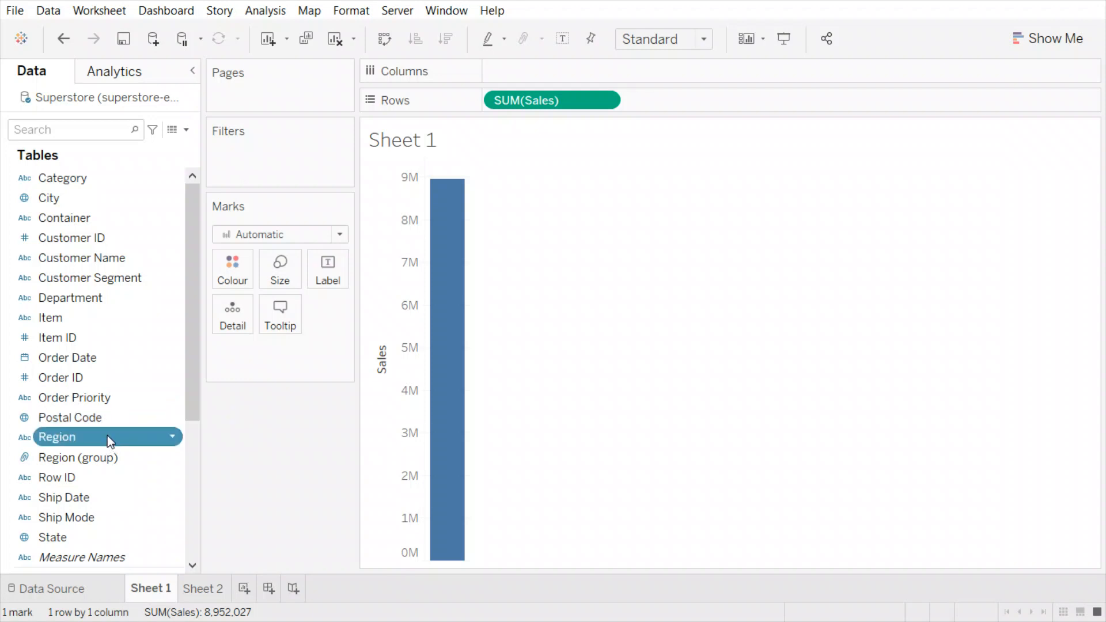
double_click(82, 300)
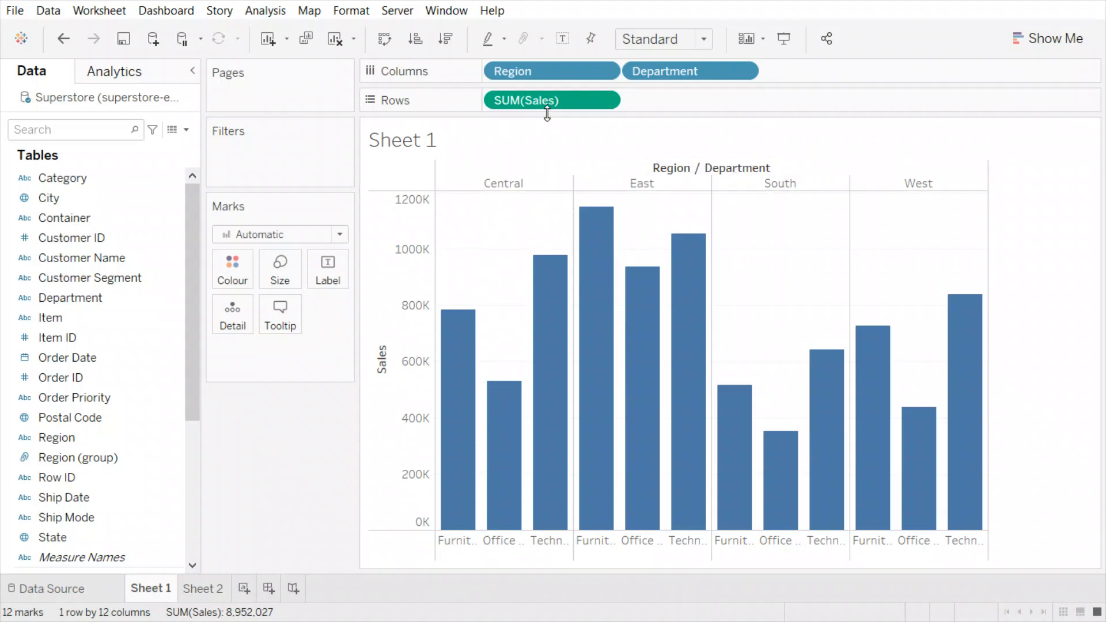
- Swap rows and columns so the Sales bars run horizontally with Region and Department down the side
left_click(385, 40)
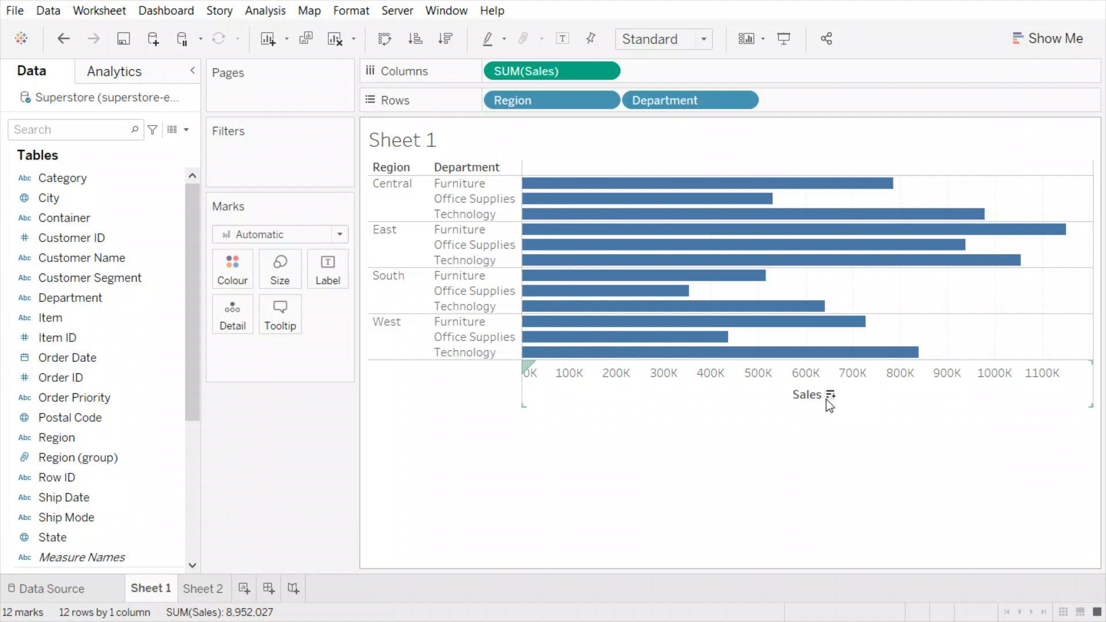
left_click(831, 396)
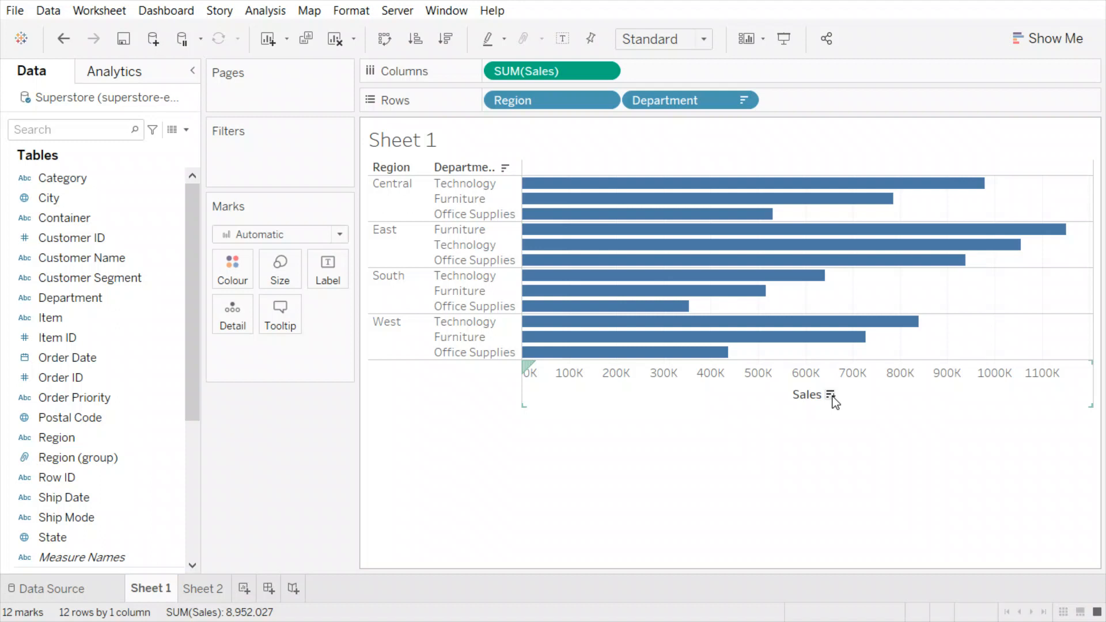
left_click(832, 396)
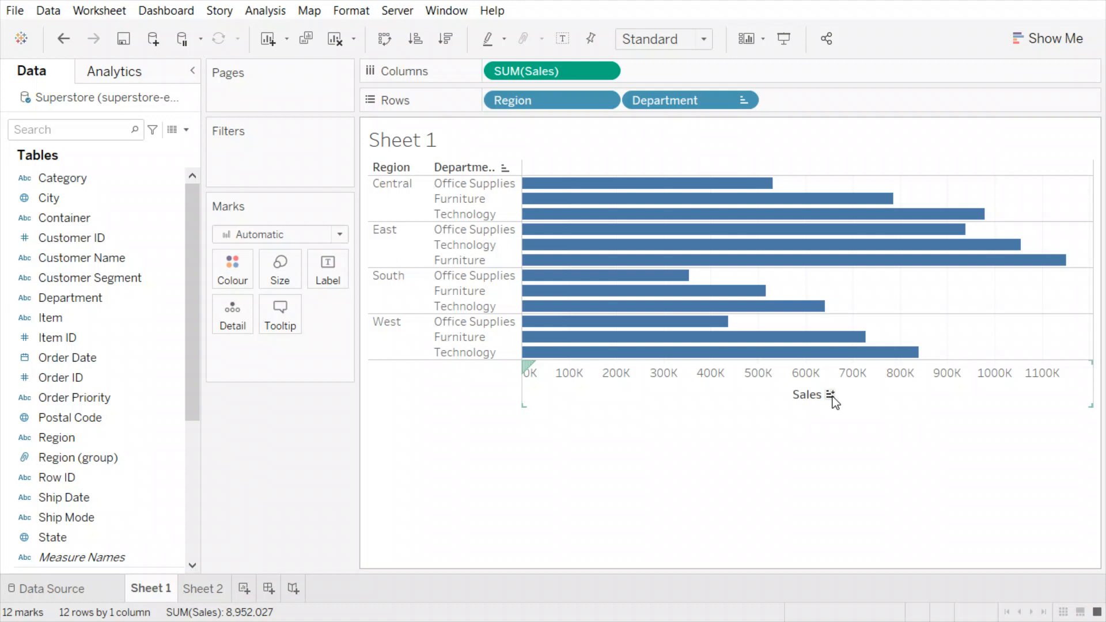
left_click(831, 397)
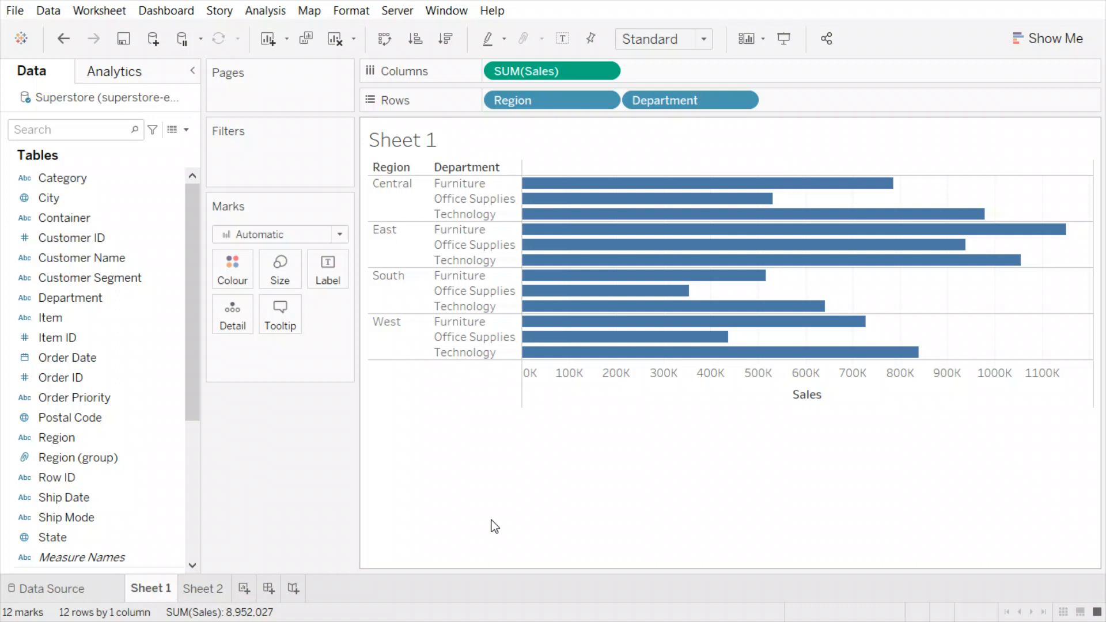
- Cycle the Region header sort, ending on ascending alphabetical: Central, East, South, West
left_click(413, 168)
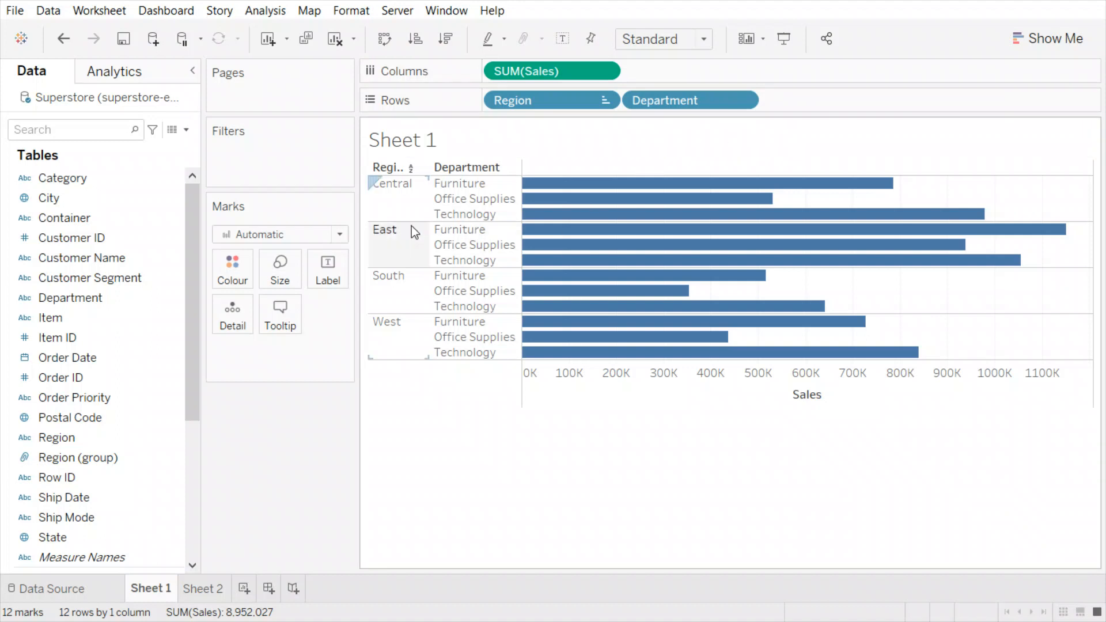
left_click(413, 169)
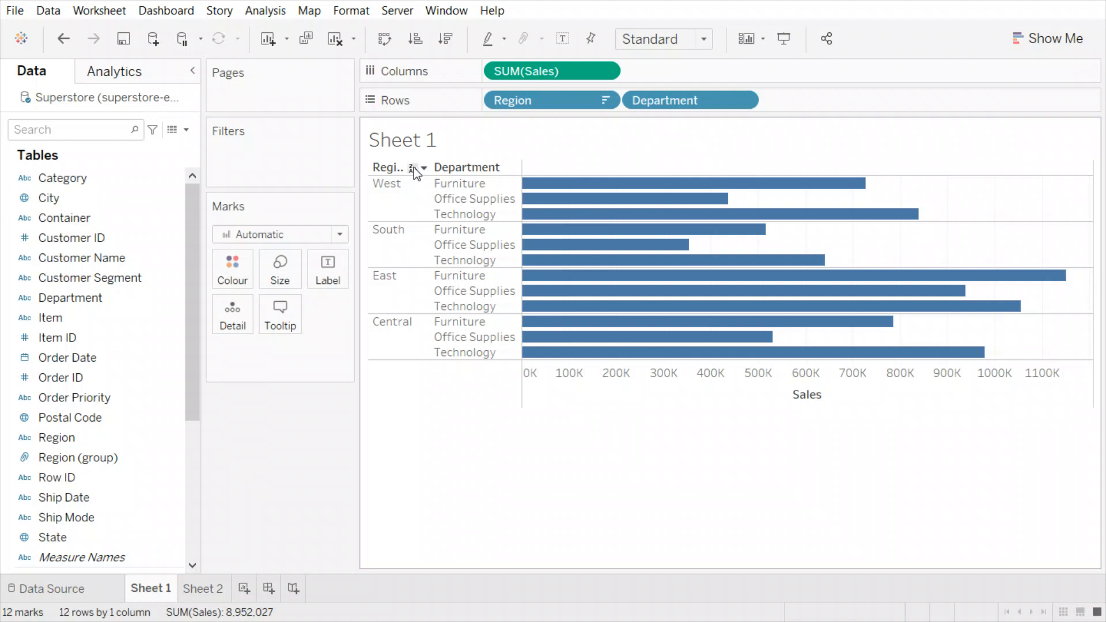
left_click(413, 167)
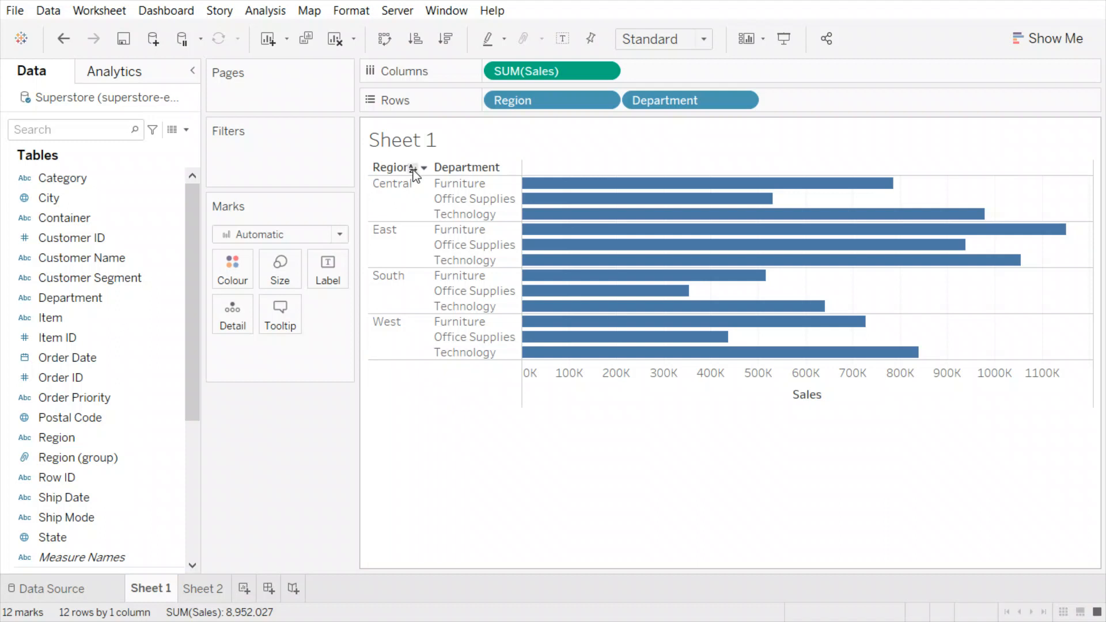
left_click(413, 168)
left_click(412, 167)
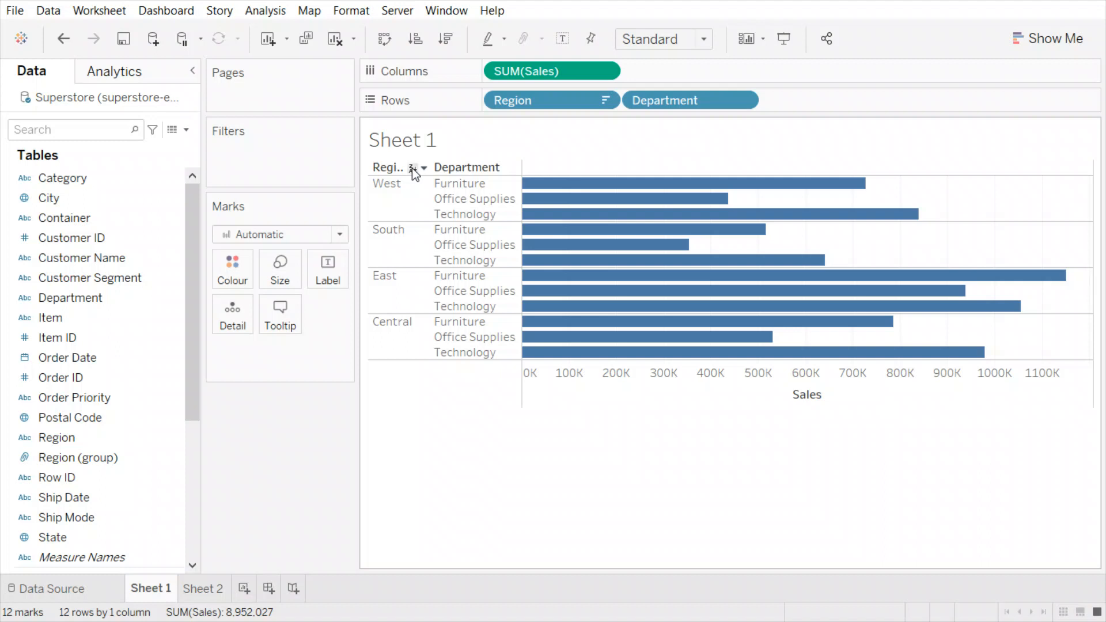
left_click(413, 168)
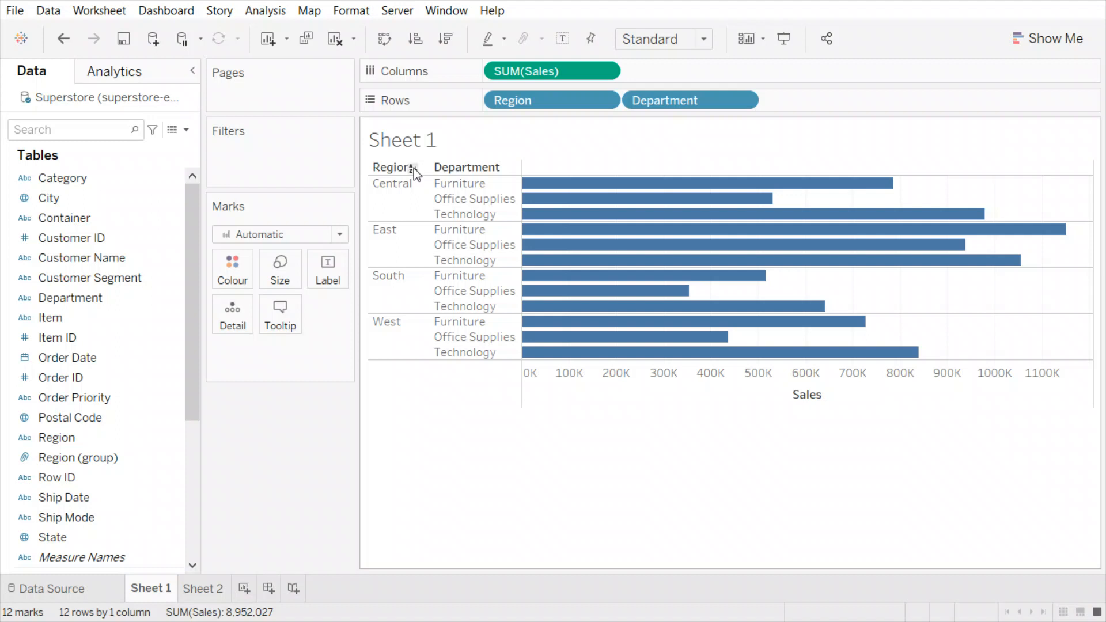
left_click(413, 168)
- Sort the Department header descending alphabetically: Technology, Office Supplies, Furniture in each region
left_click(505, 168)
left_click(505, 169)
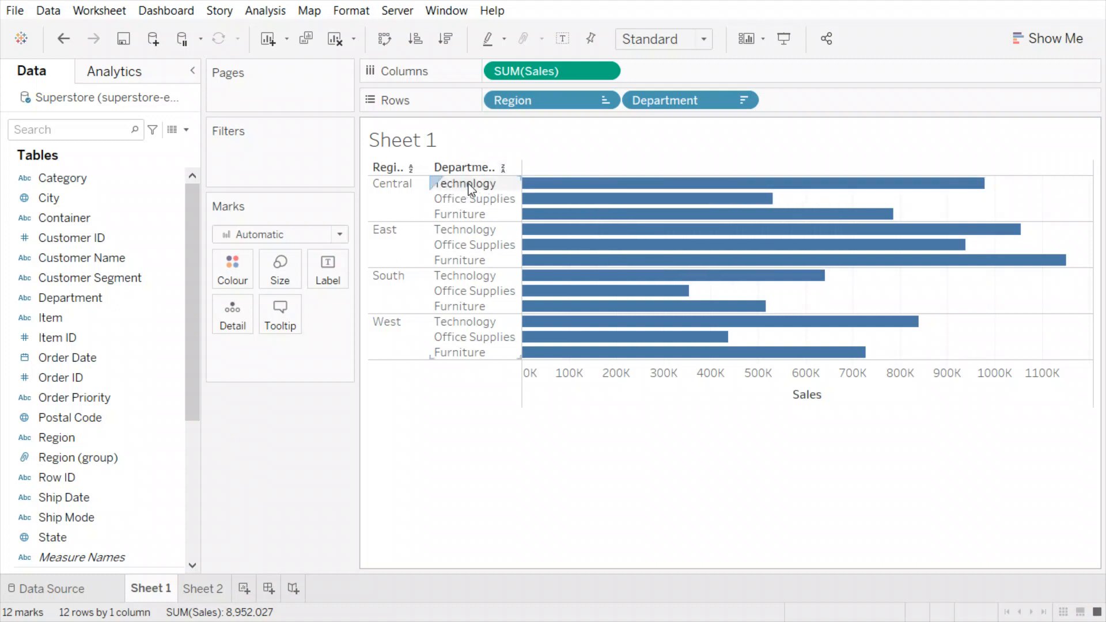
left_click(504, 168)
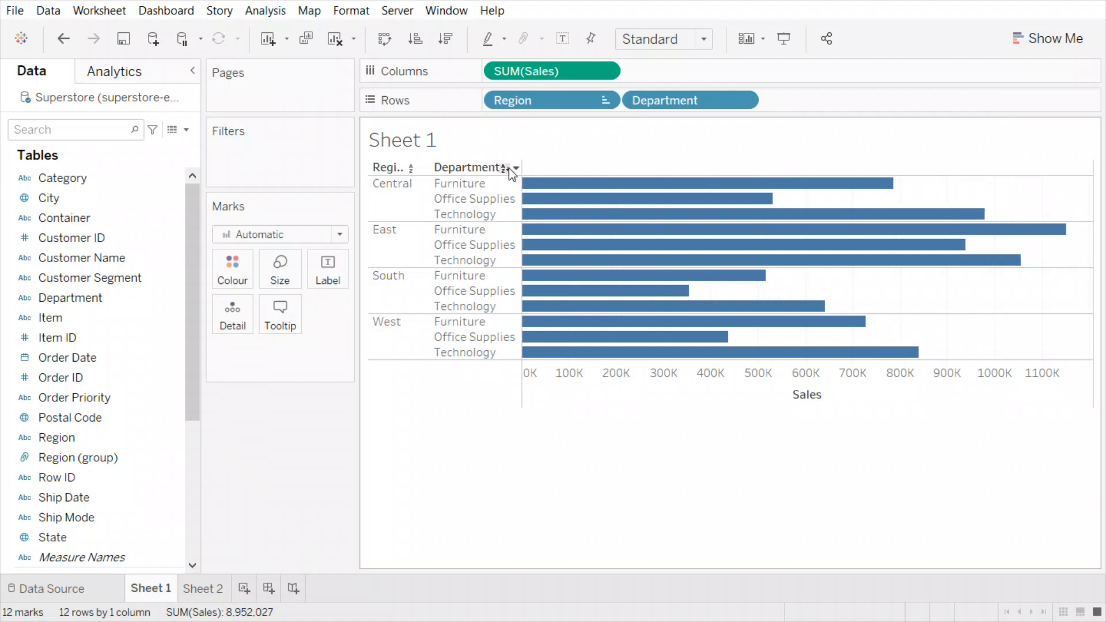
left_click(503, 168)
left_click(504, 168)
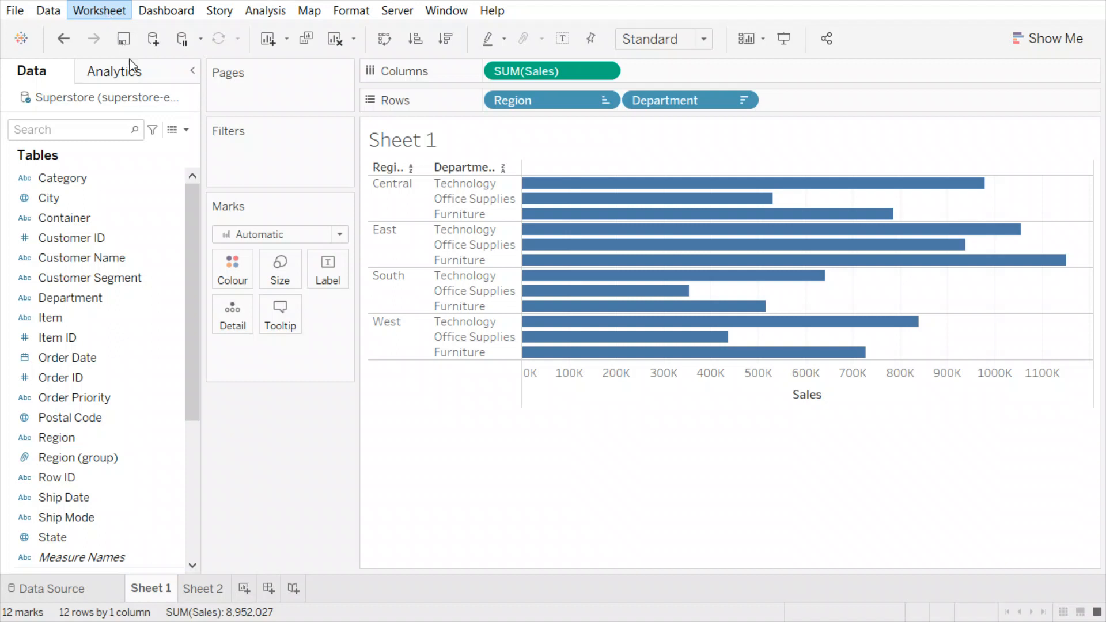
- Clear all worksheet sorts and toggle the Region sort off, restoring Furniture, Office Supplies, Technology
left_click(348, 173)
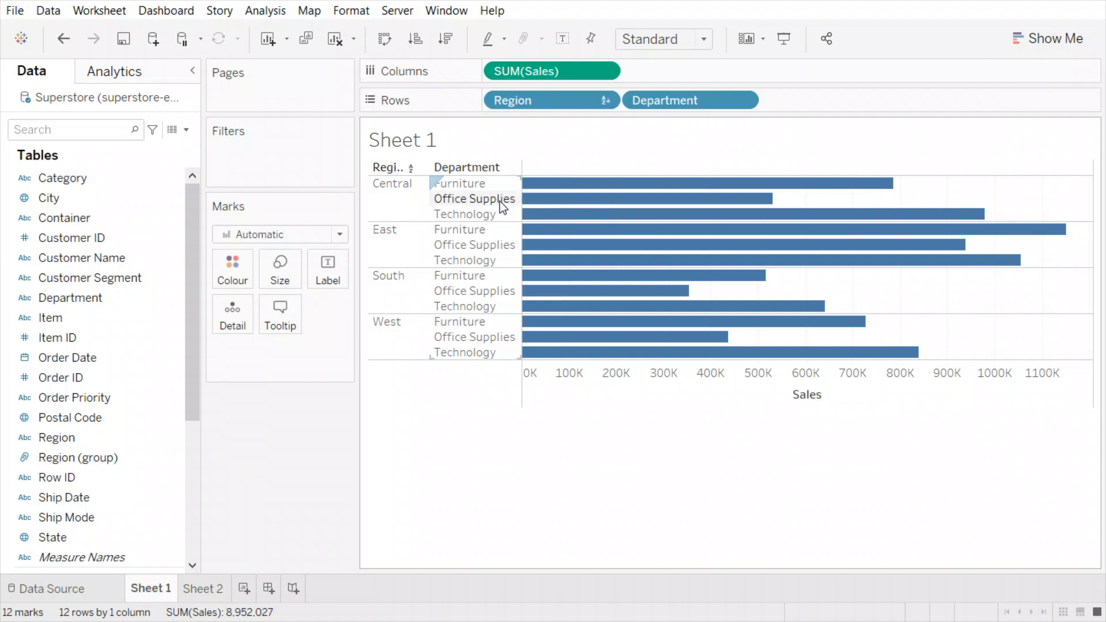
left_click(412, 170)
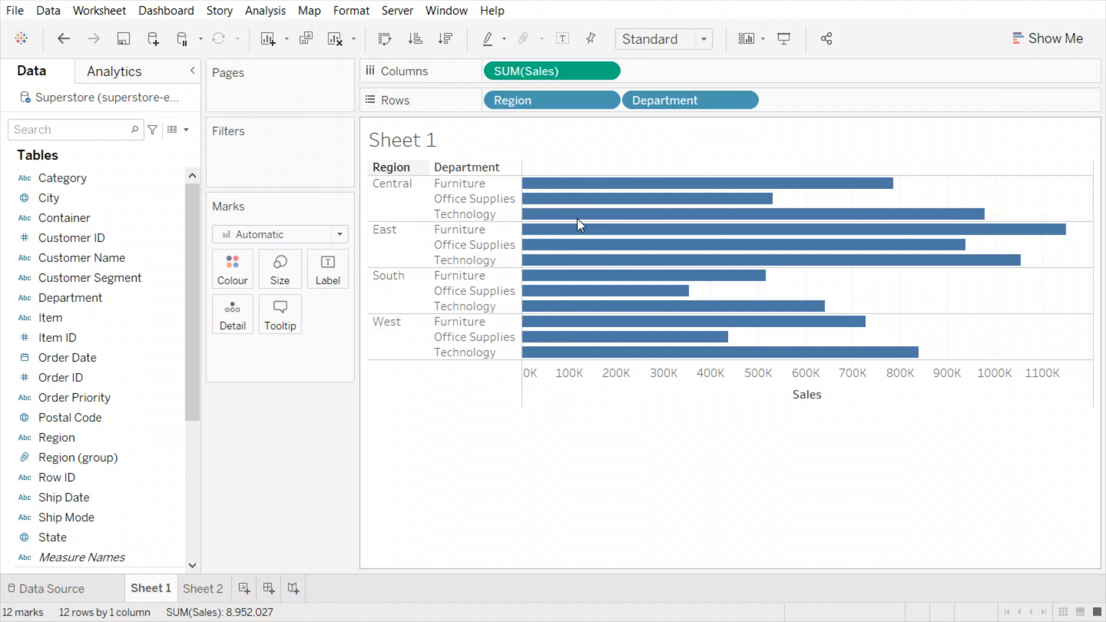
- Sort regions descending by SUM(Sales) from the axis: East, Central, West, South
left_click(613, 225)
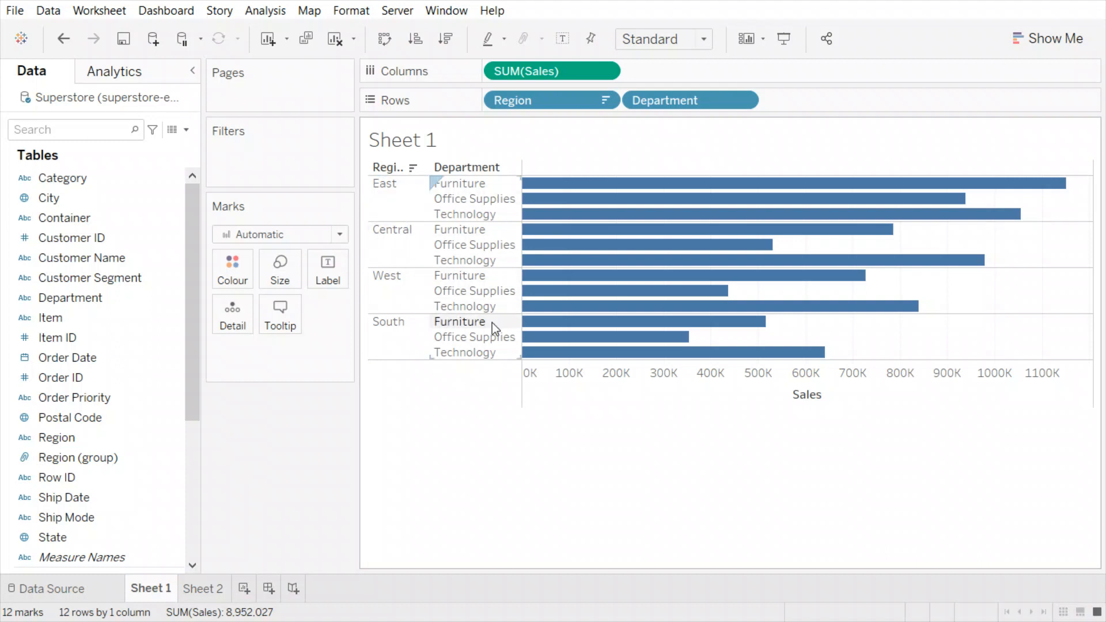
mouse_move(740, 316)
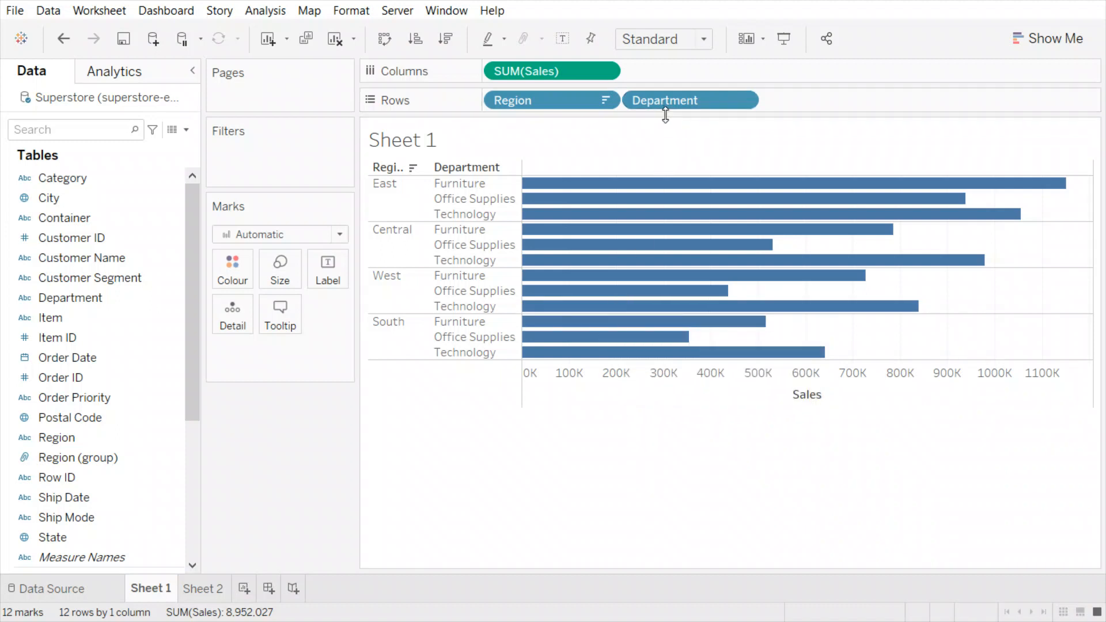
mouse_move(693, 249)
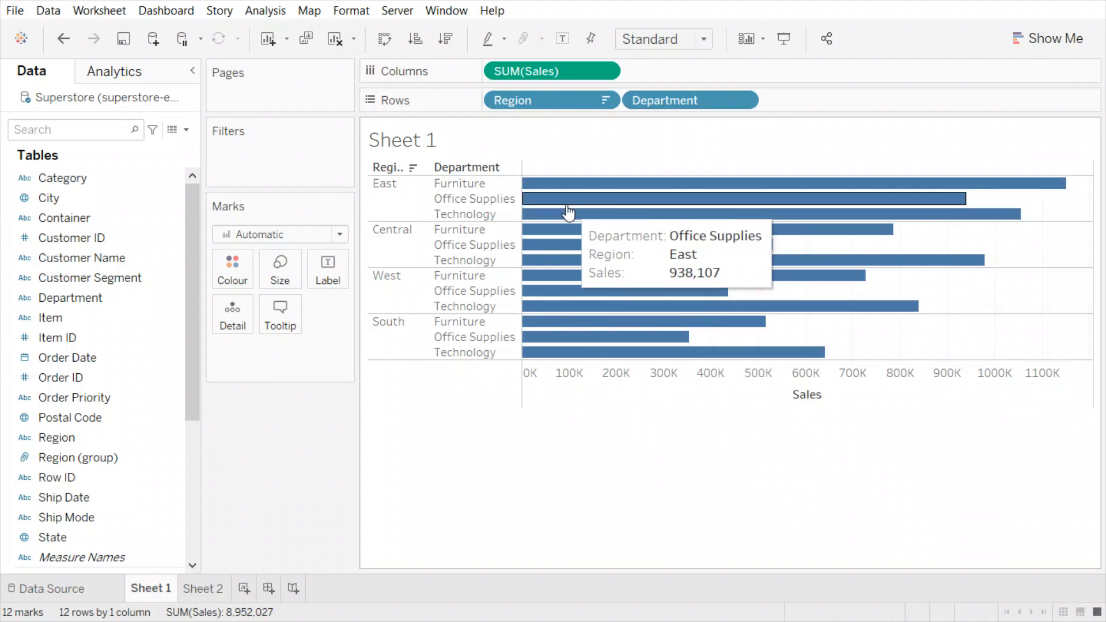
mouse_move(578, 196)
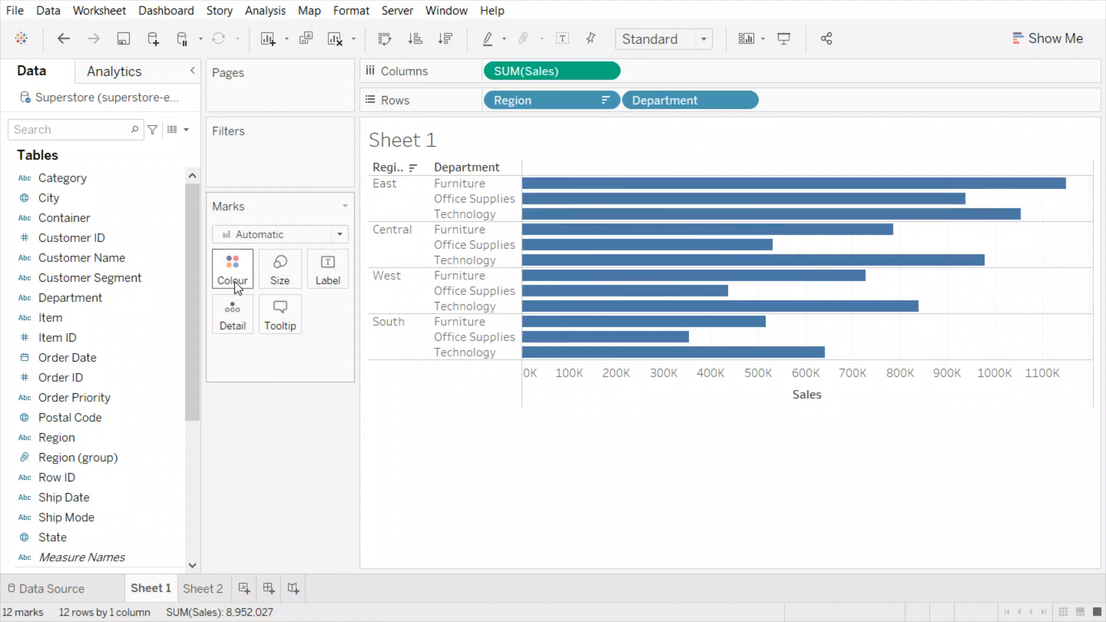
- Put Department on Colour, giving a Furniture, Office Supplies, Technology legend
mouse_move(668, 98)
left_mouse_down()
mouse_move(306, 198)
mouse_move(711, 101)
mouse_move(677, 99)
left_mouse_up()
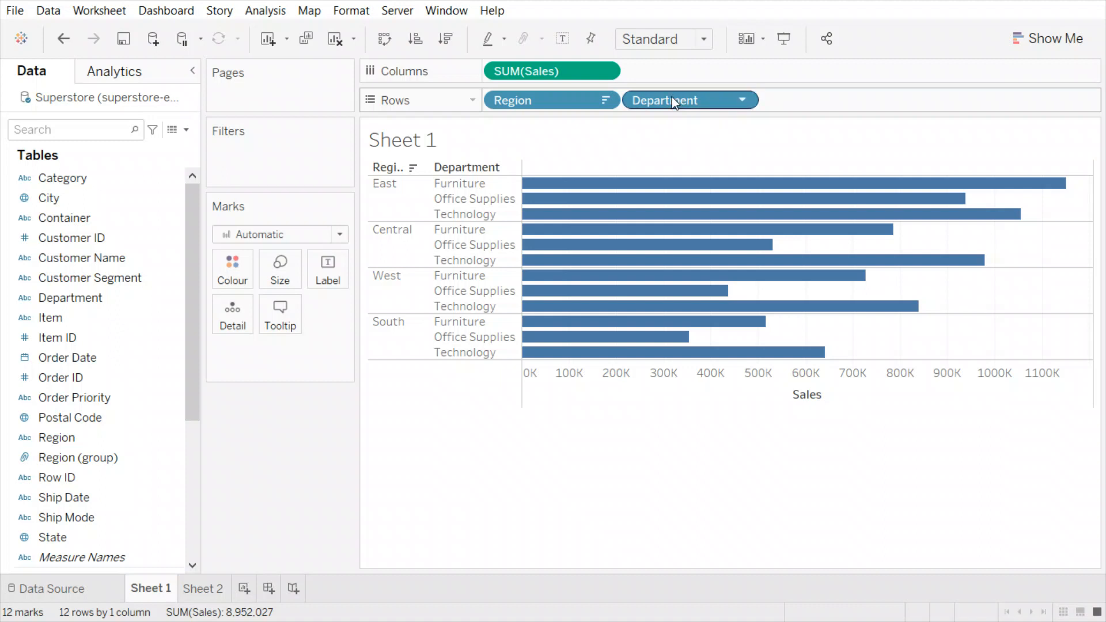
left_click_drag(676, 98, 243, 275)
left_click_drag(289, 351, 235, 265)
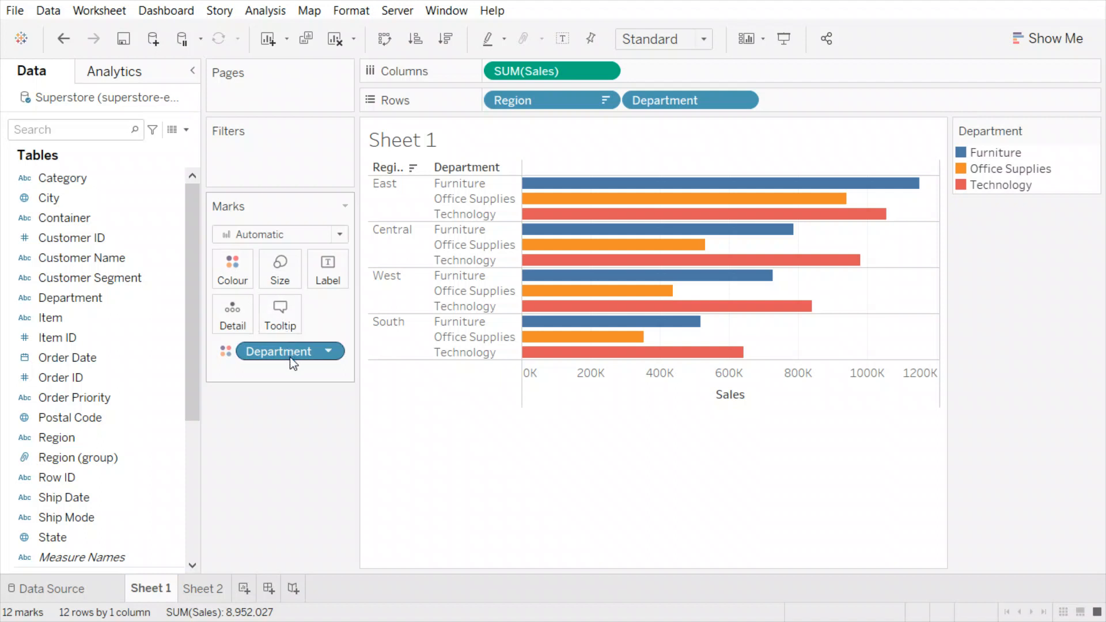
key("ctrl+z")
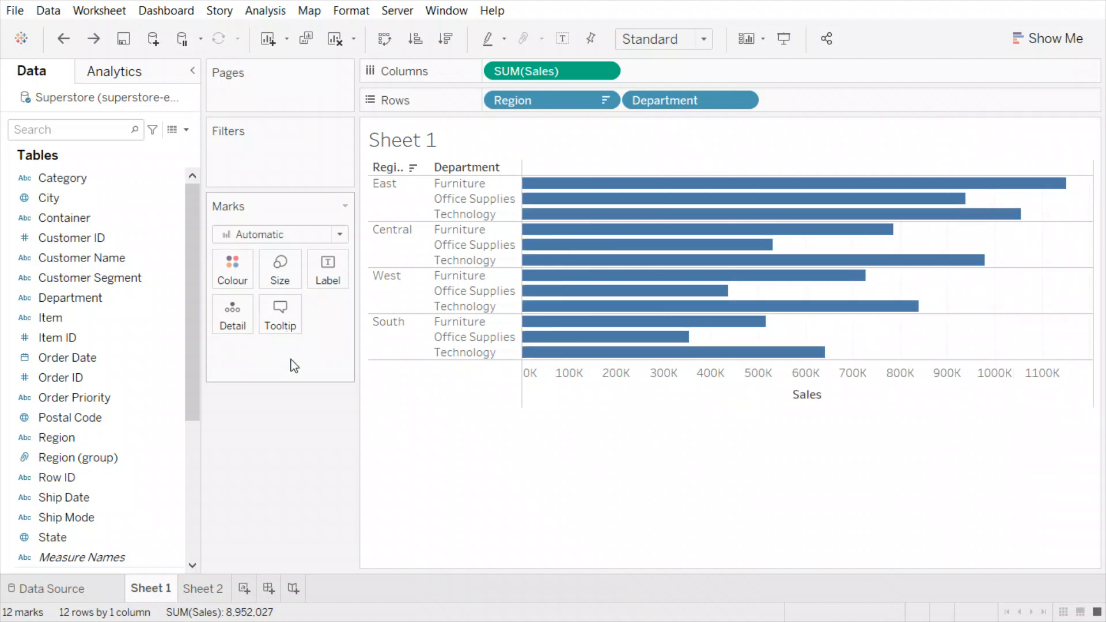
left_click_drag(77, 294, 230, 276)
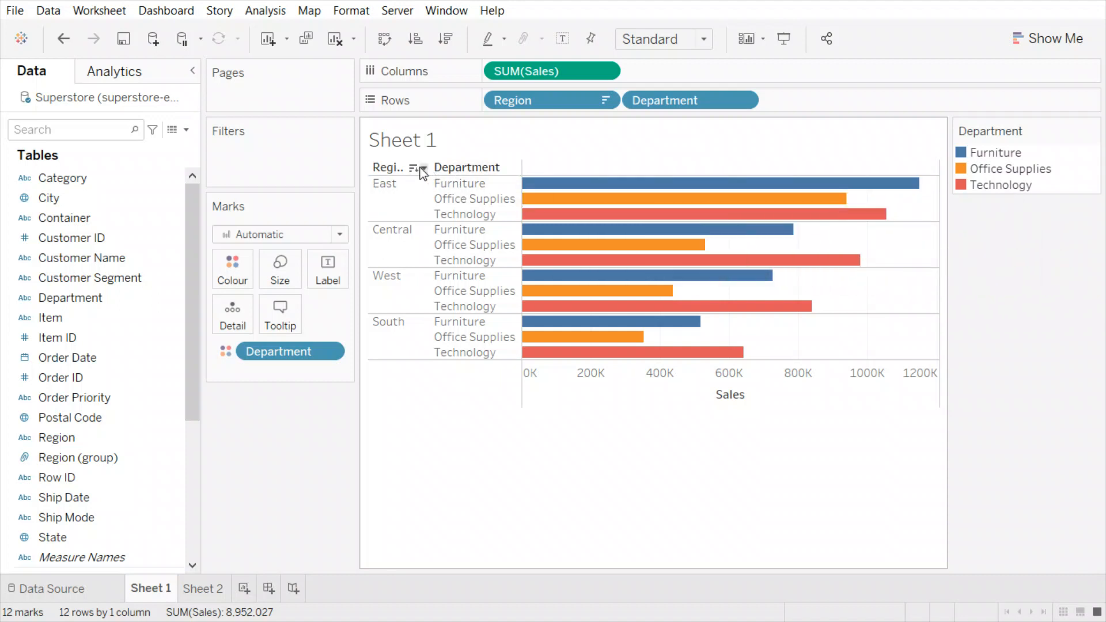
left_click(425, 168)
left_click(426, 168)
left_click(412, 167)
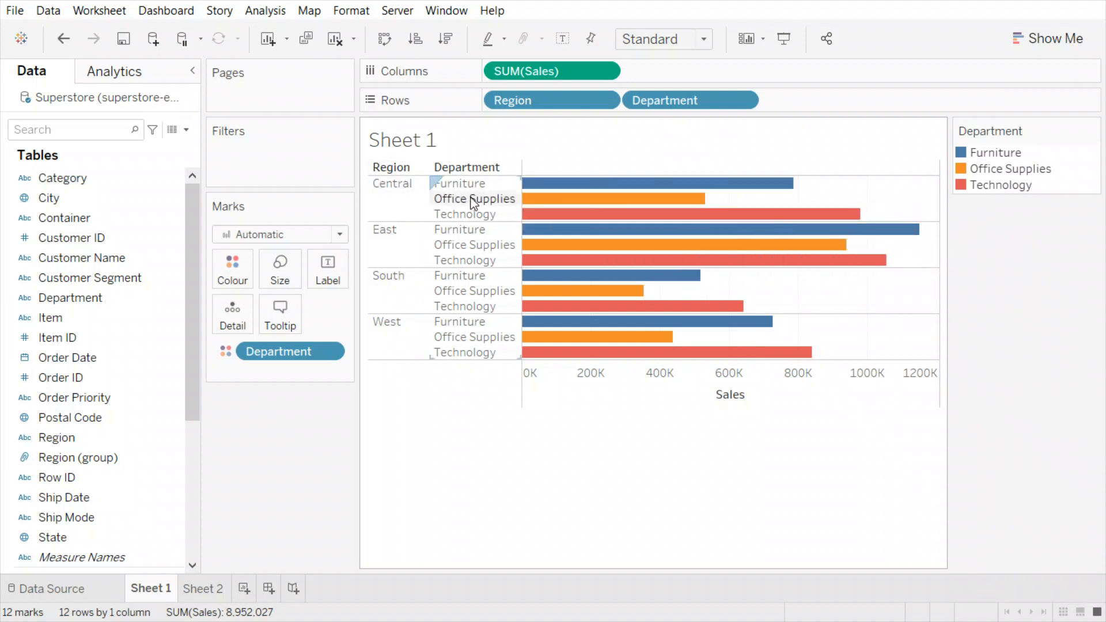
left_click(413, 168)
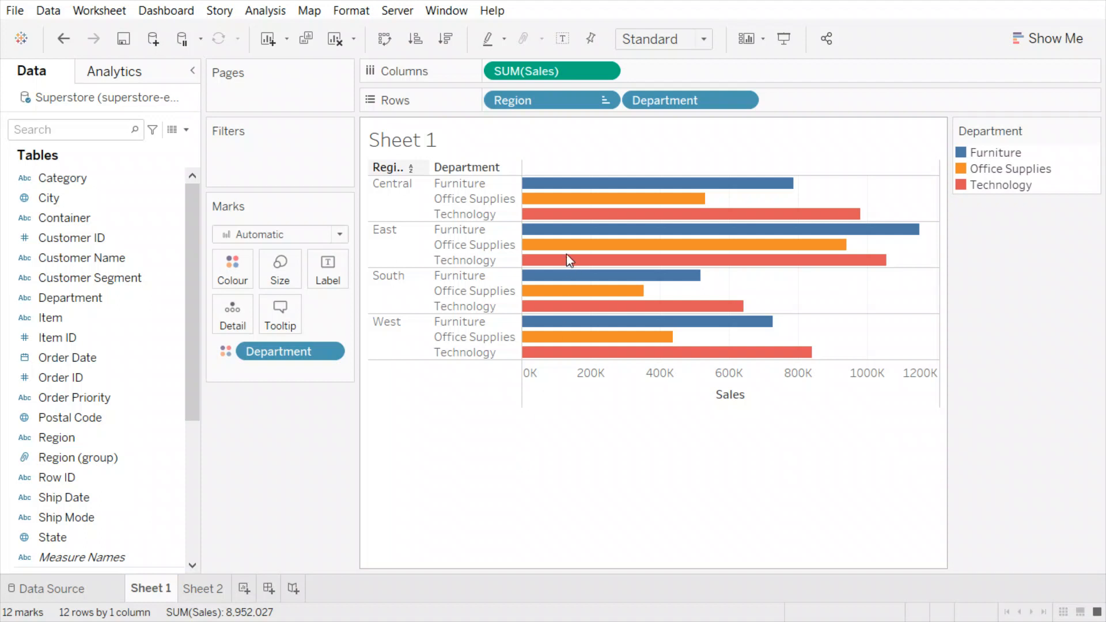
left_click(599, 265)
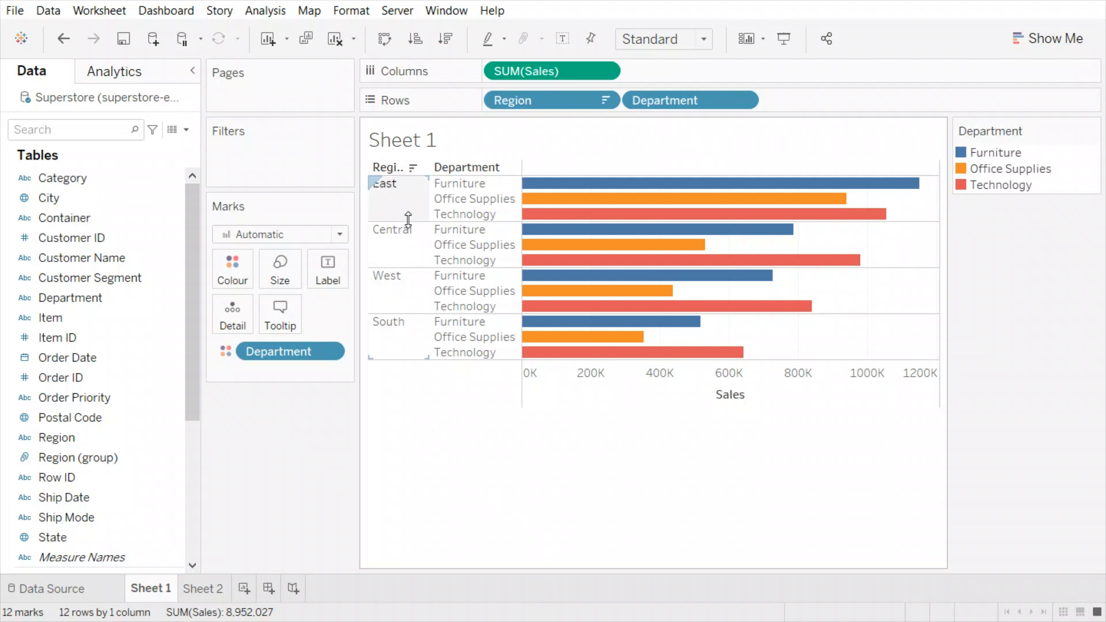
mouse_move(530, 197)
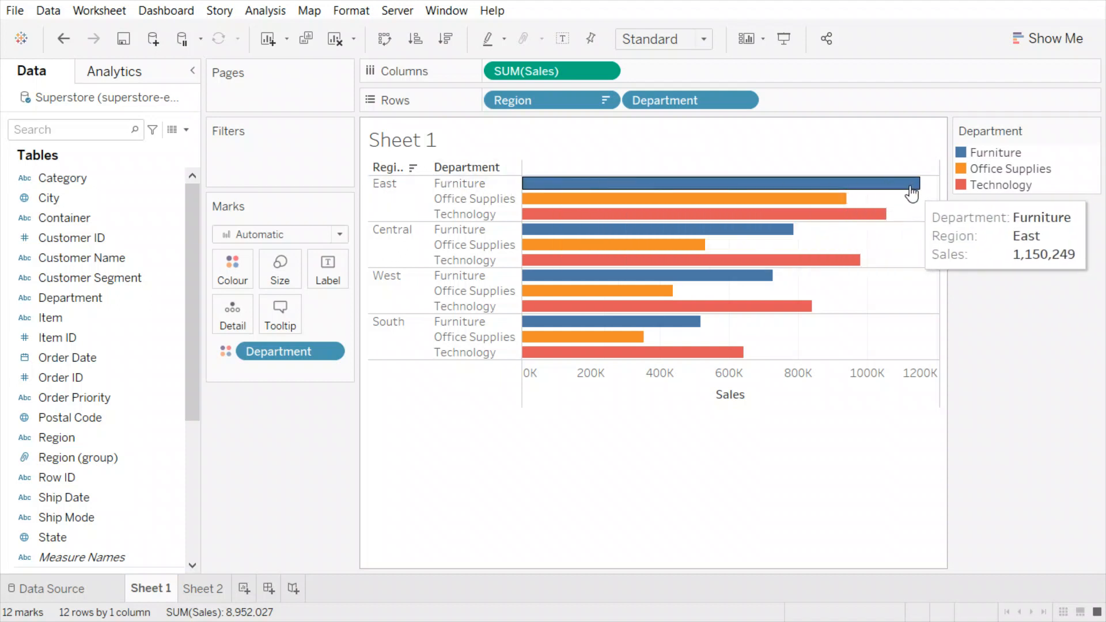
mouse_move(830, 209)
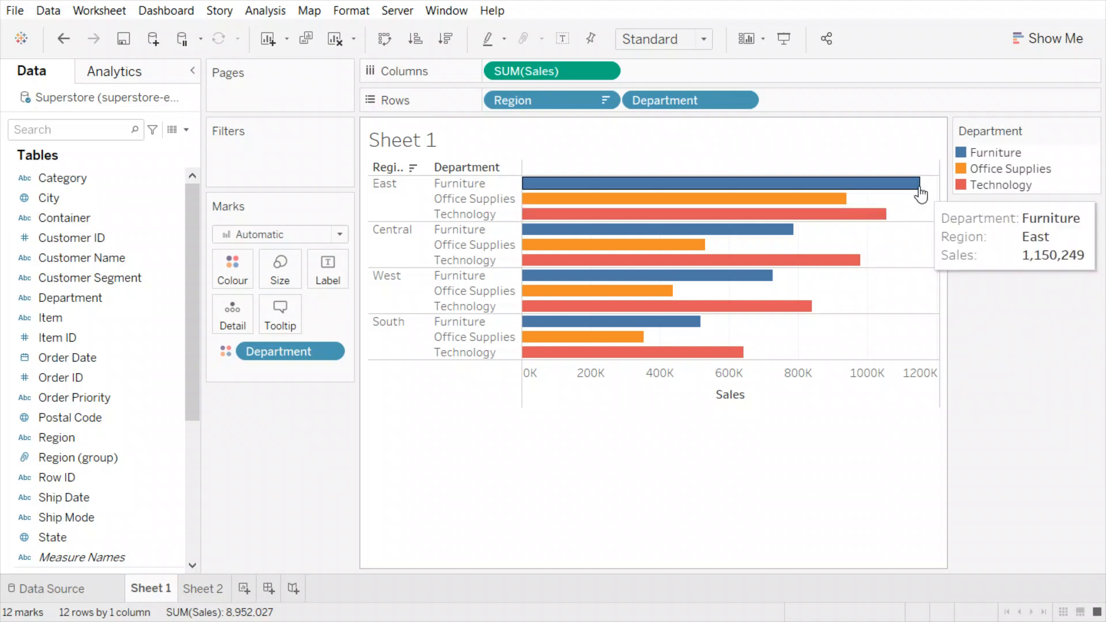
mouse_move(869, 226)
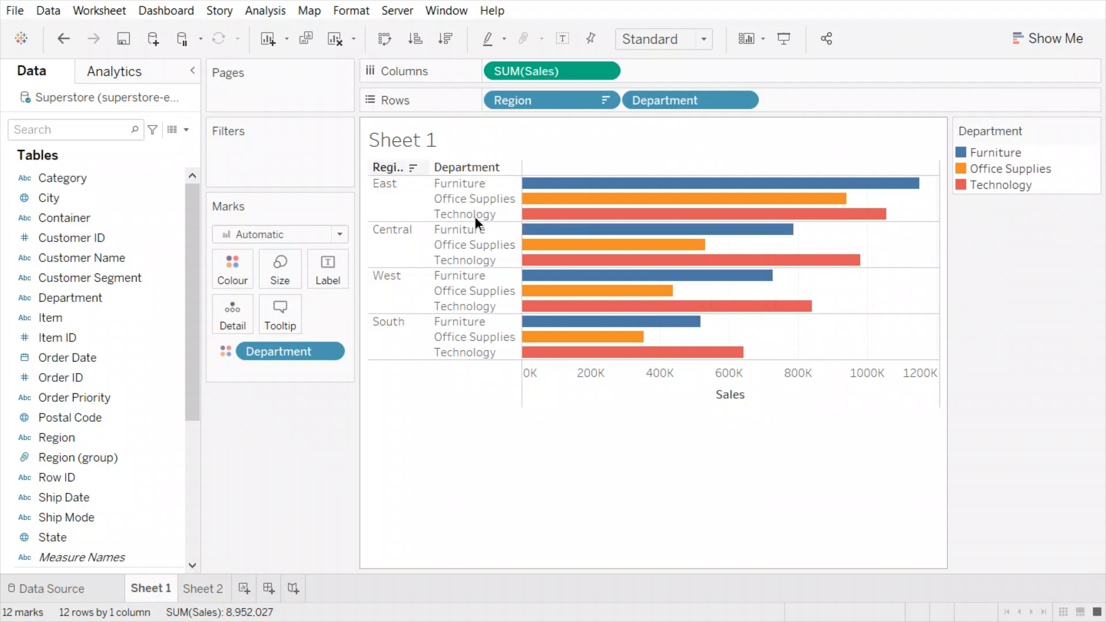
- Sort departments descending by Sales within each region, then drag the Furniture header
left_click(516, 168)
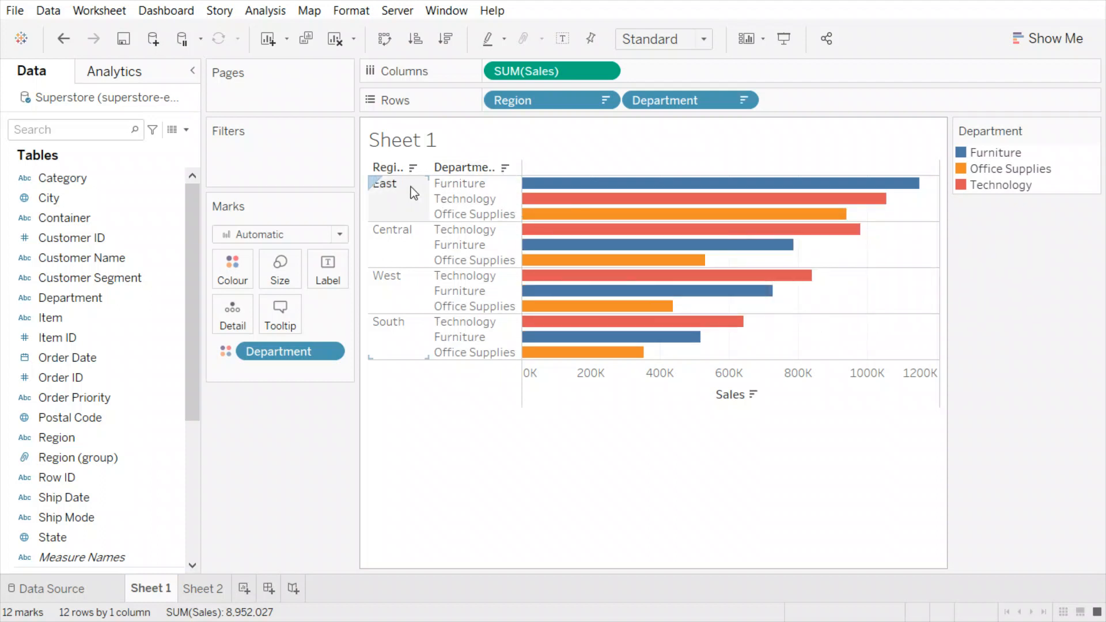
left_click_drag(462, 183, 489, 171)
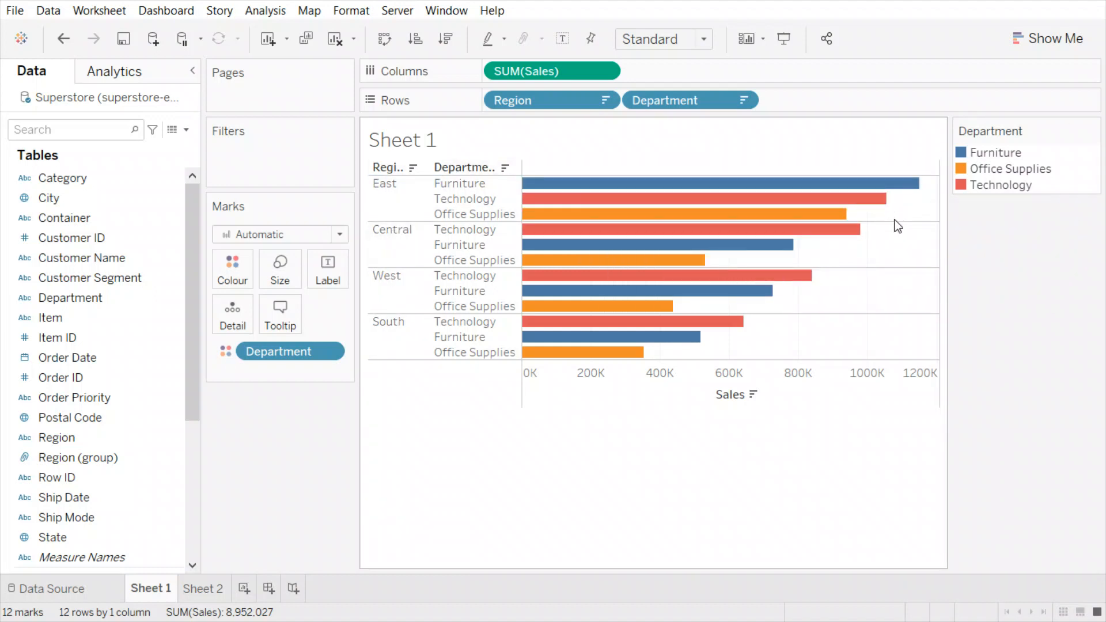
mouse_move(605, 245)
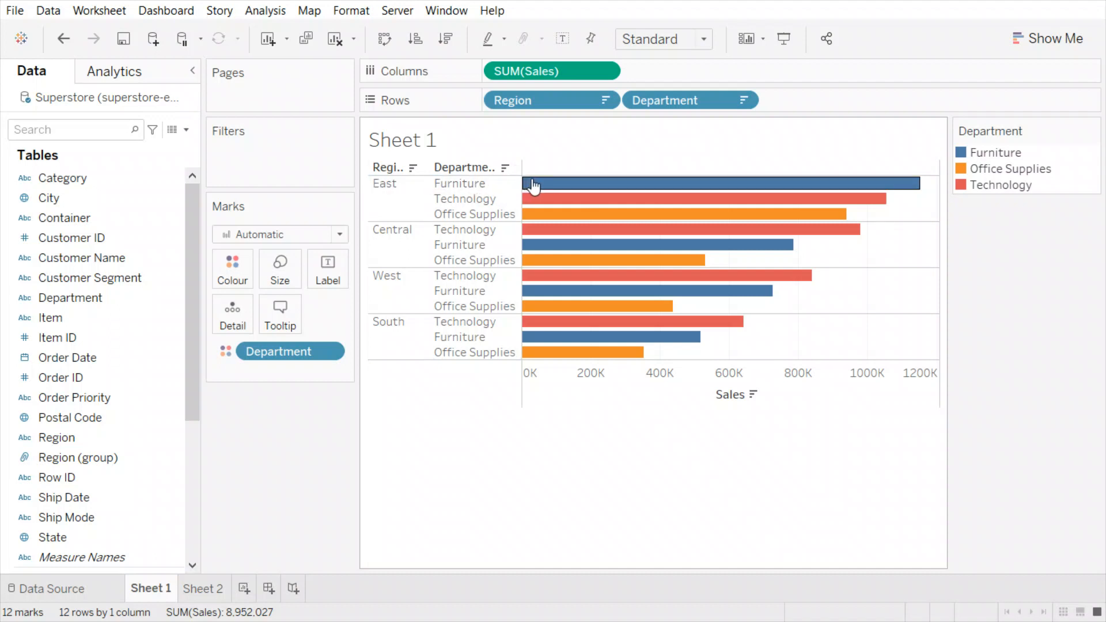
mouse_move(545, 219)
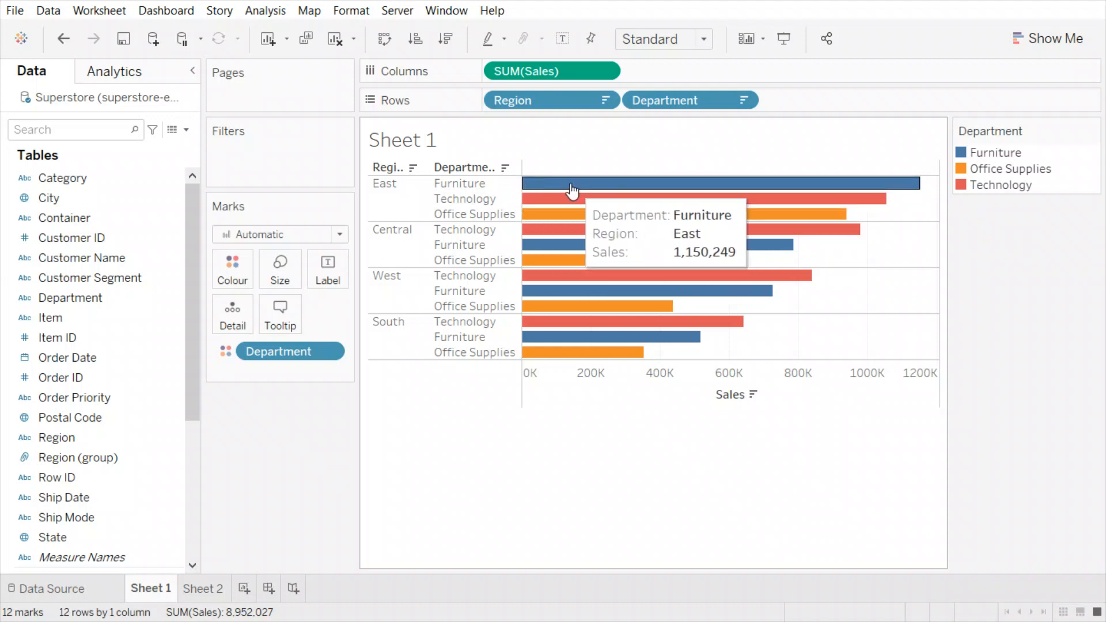
mouse_move(591, 198)
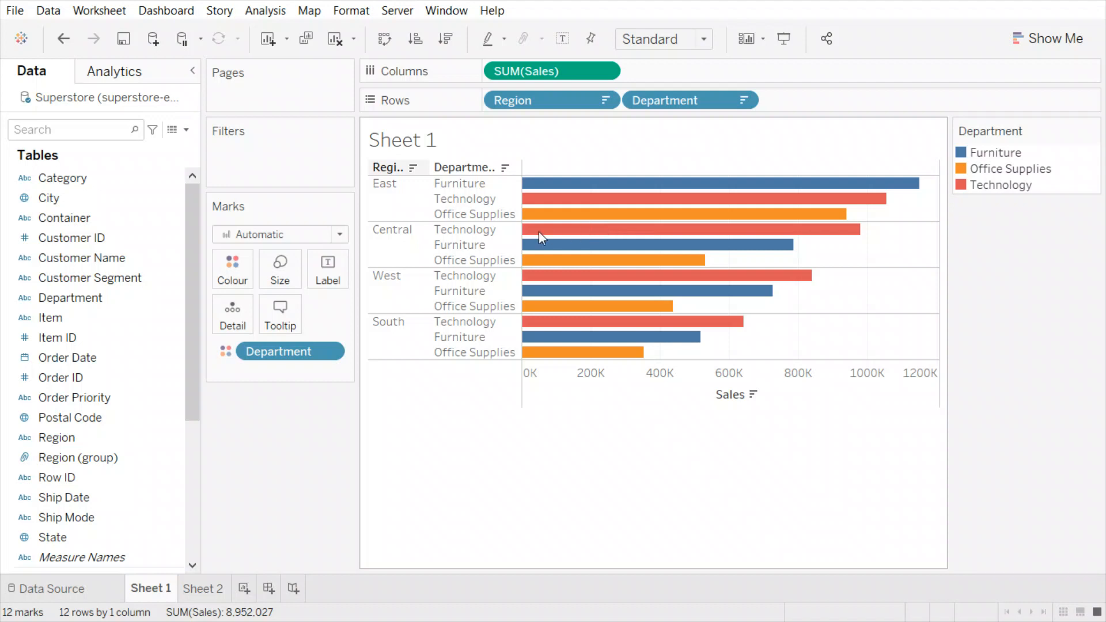
left_click(378, 195)
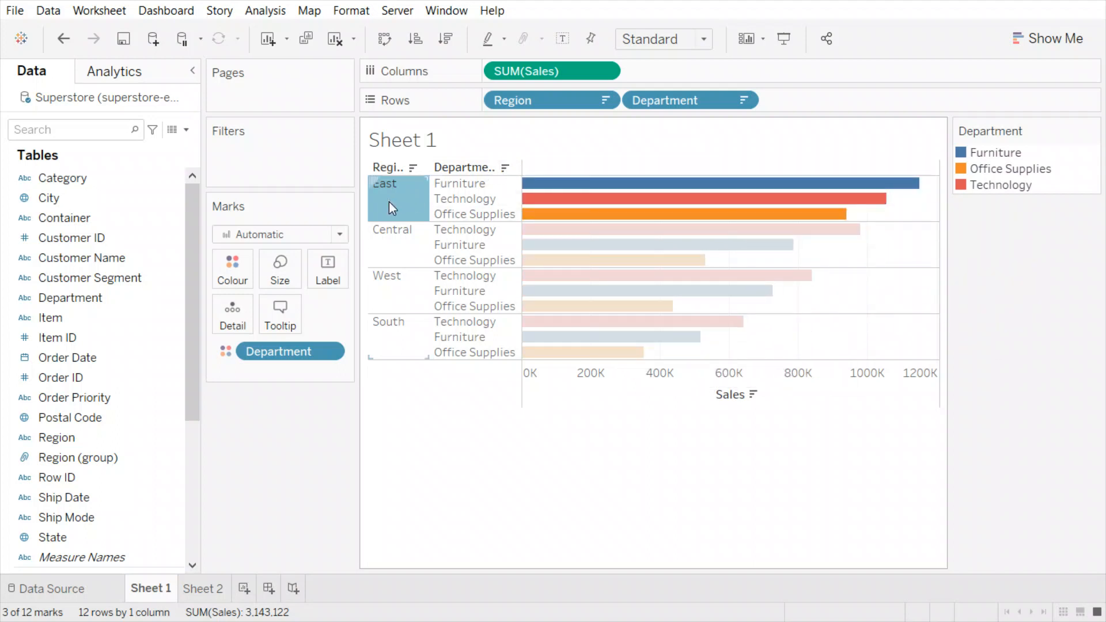
left_click(405, 199)
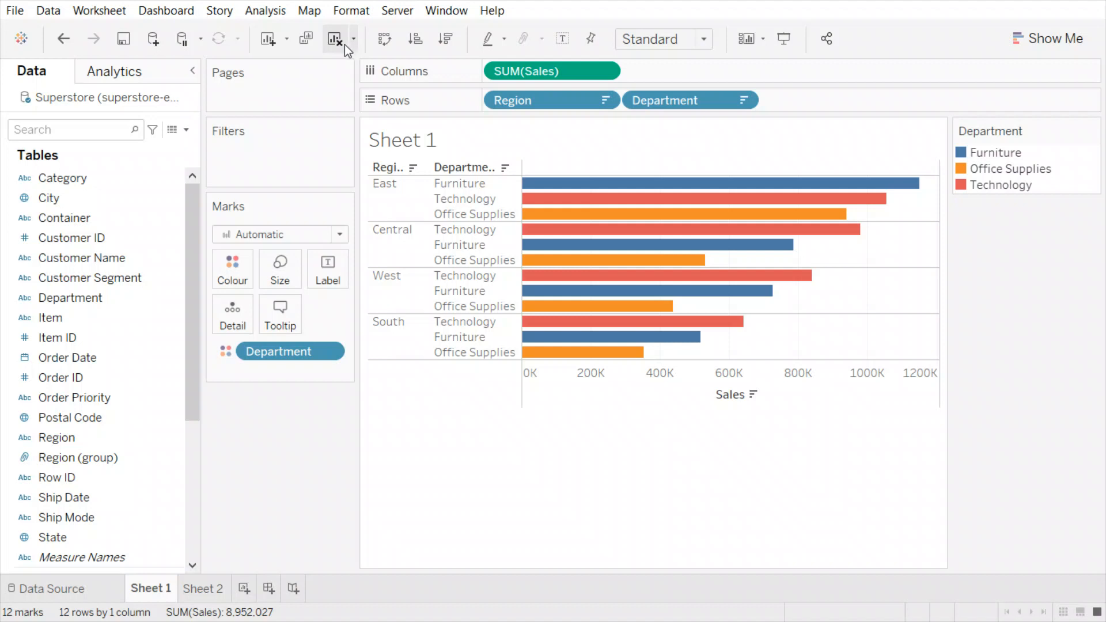
left_click(373, 176)
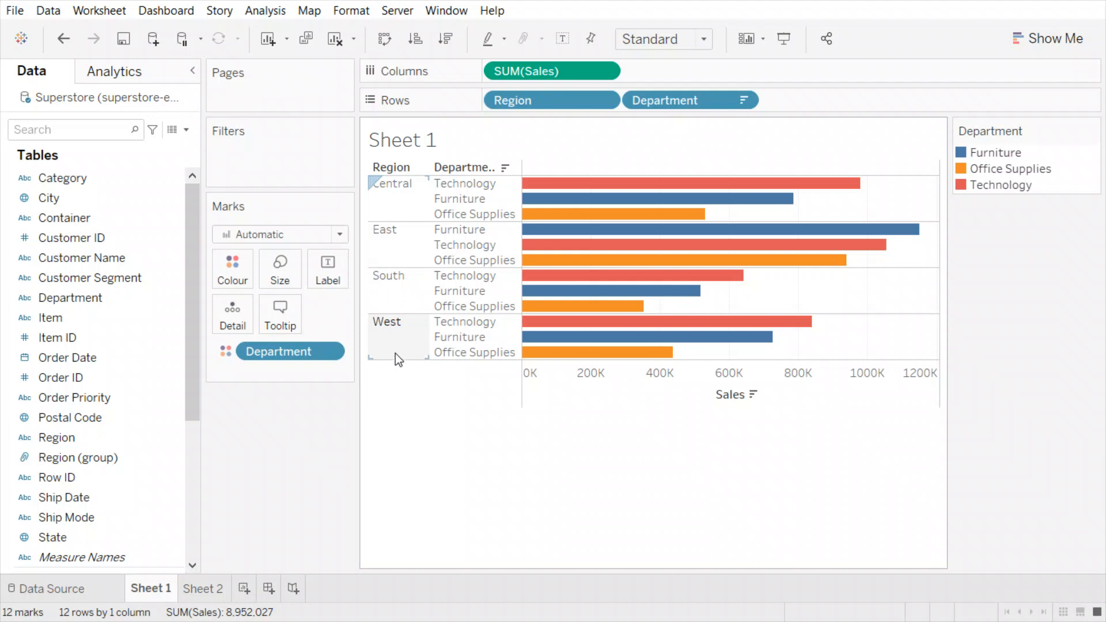
mouse_move(784, 201)
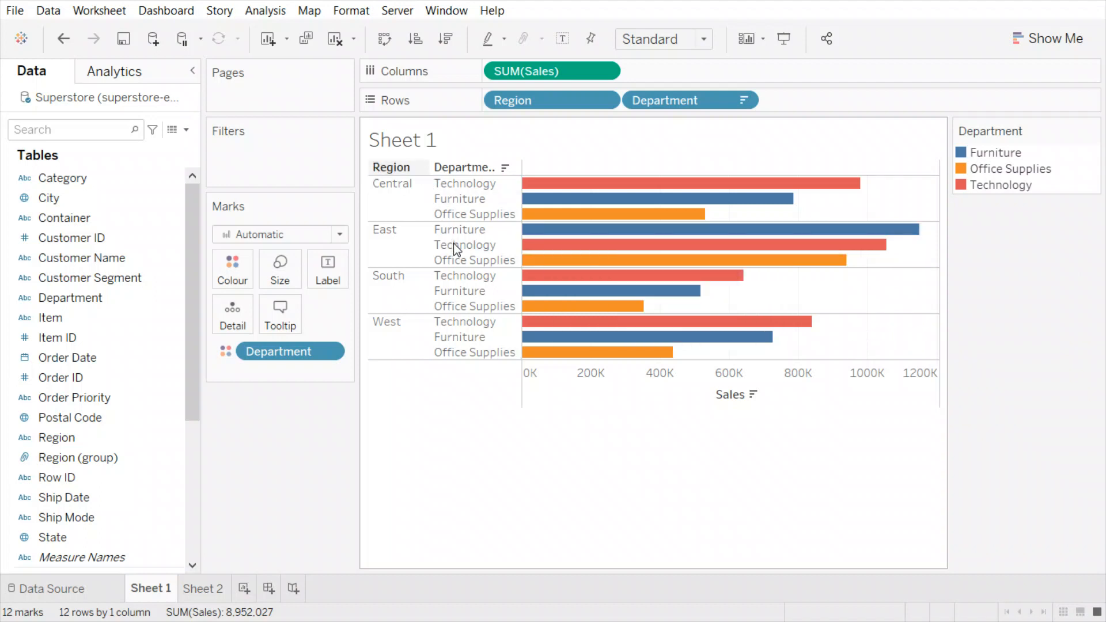
left_click(626, 228)
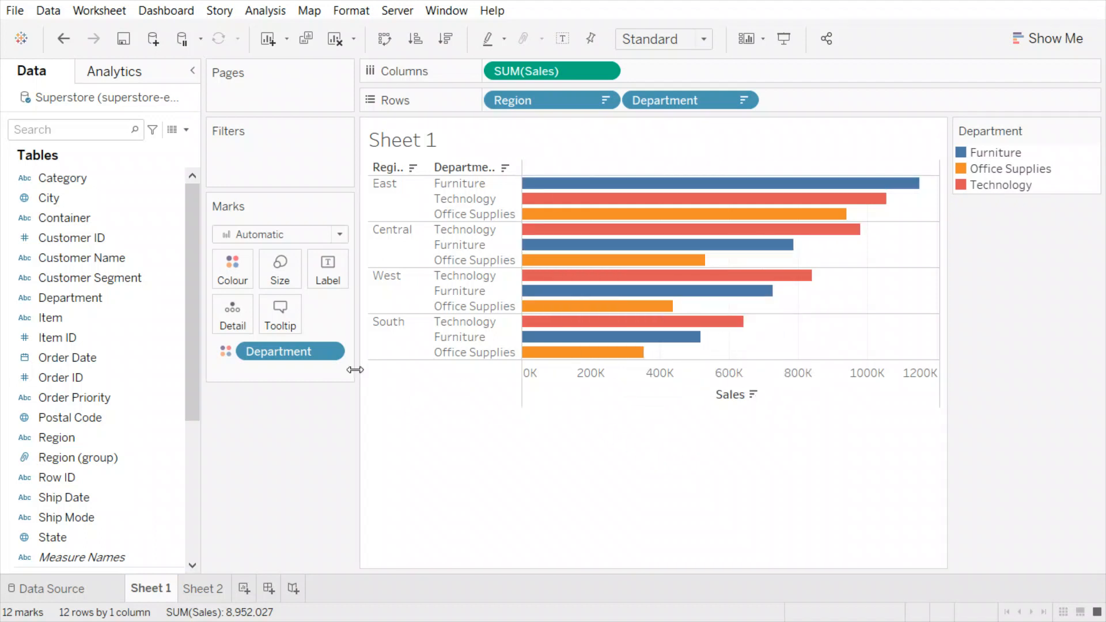
- Cycle the Sales-axis Department sort to descending: Technology, Furniture, Office Supplies
left_click(754, 395)
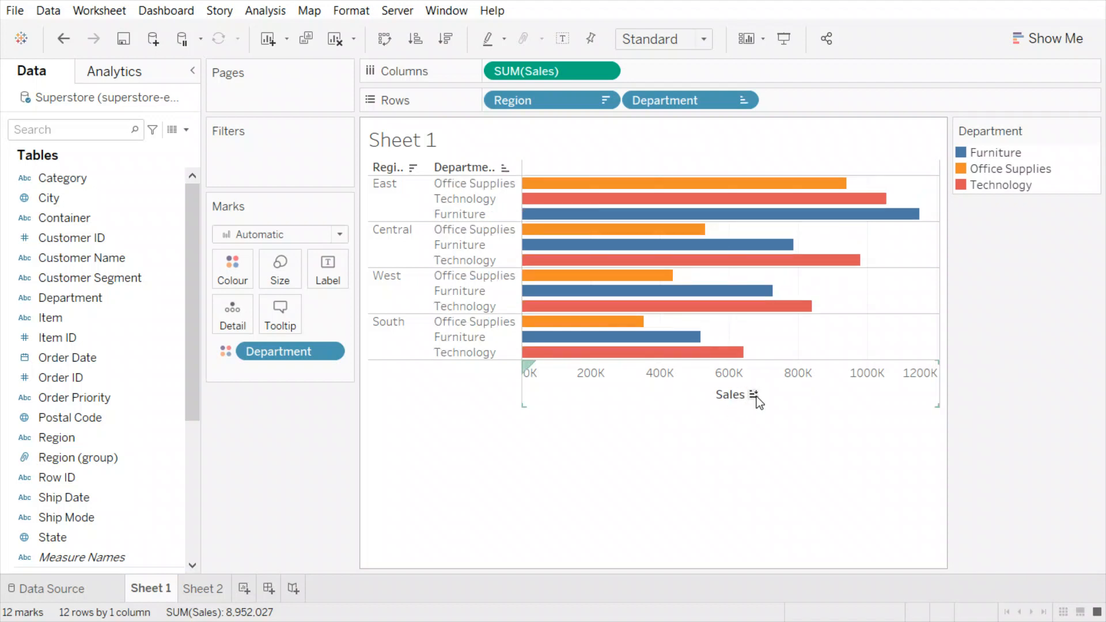
left_click(753, 394)
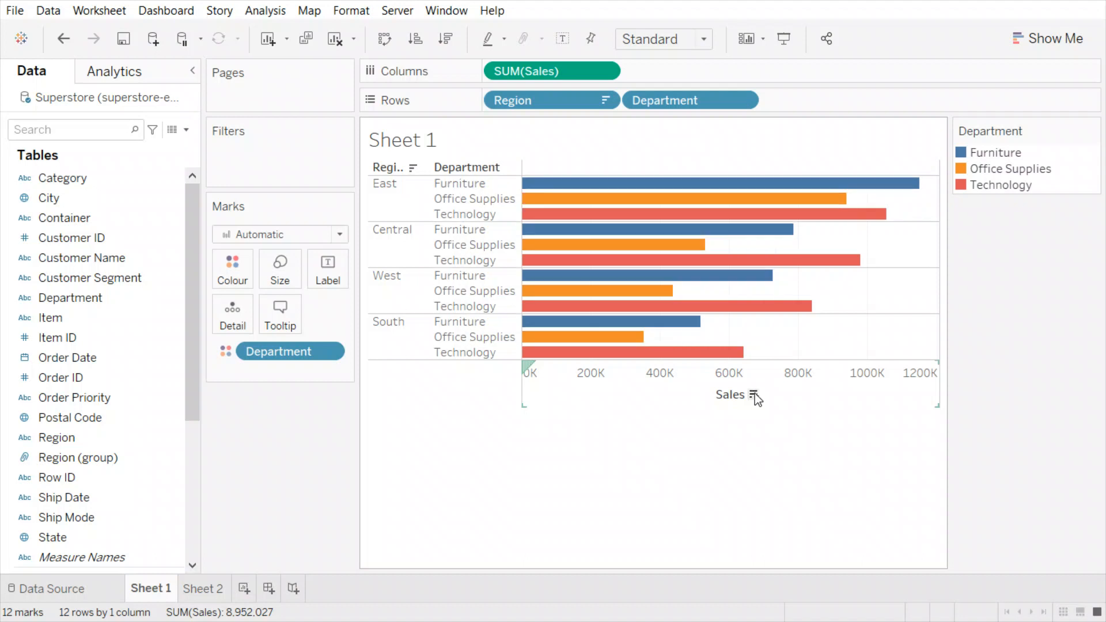
left_click(754, 395)
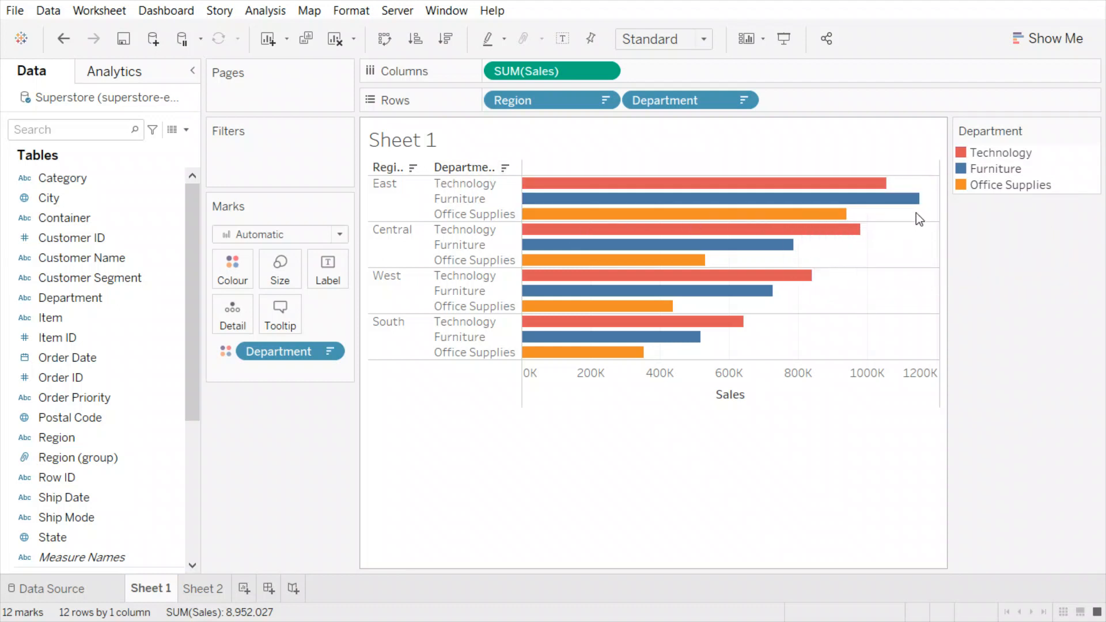
mouse_move(605, 188)
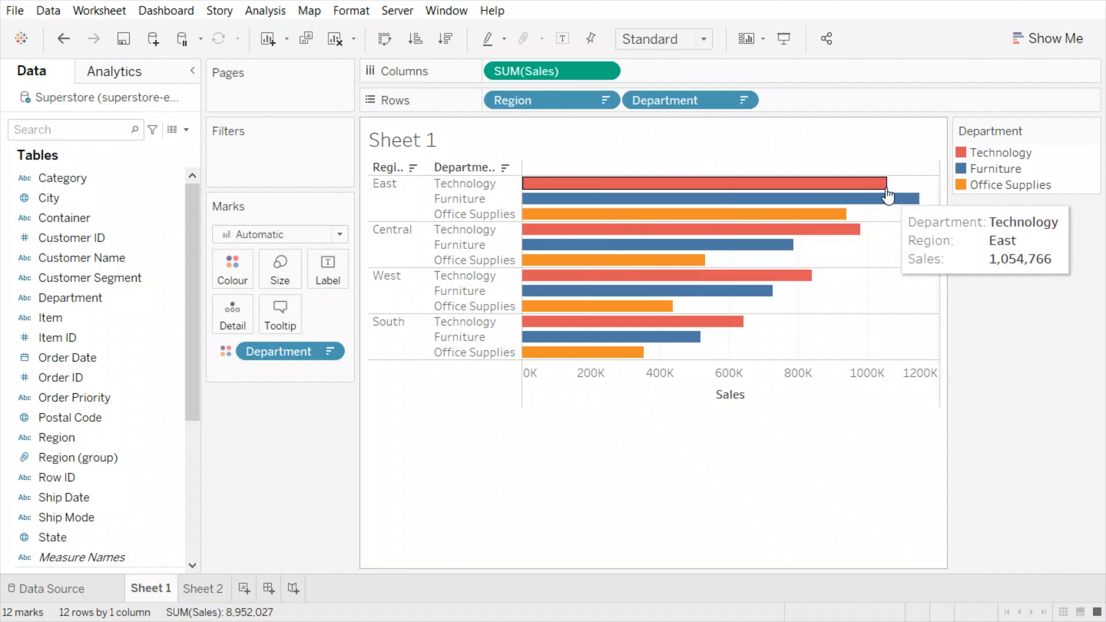
mouse_move(854, 238)
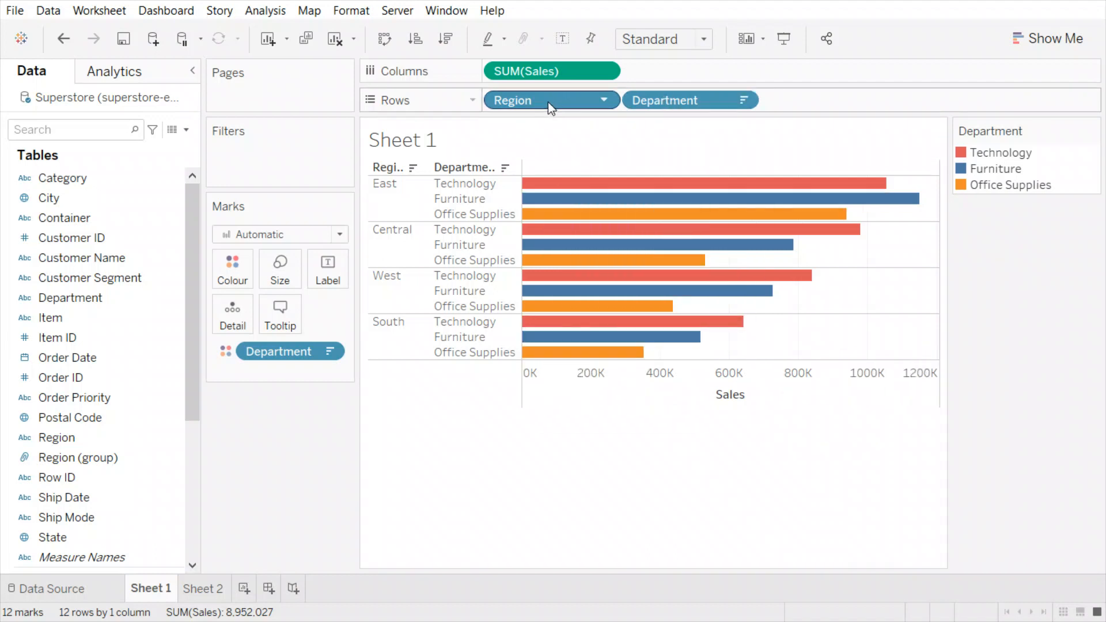
- Remove Region from Rows and re-add it before Department, restoring alphabetical region order
left_click_drag(548, 102, 285, 499)
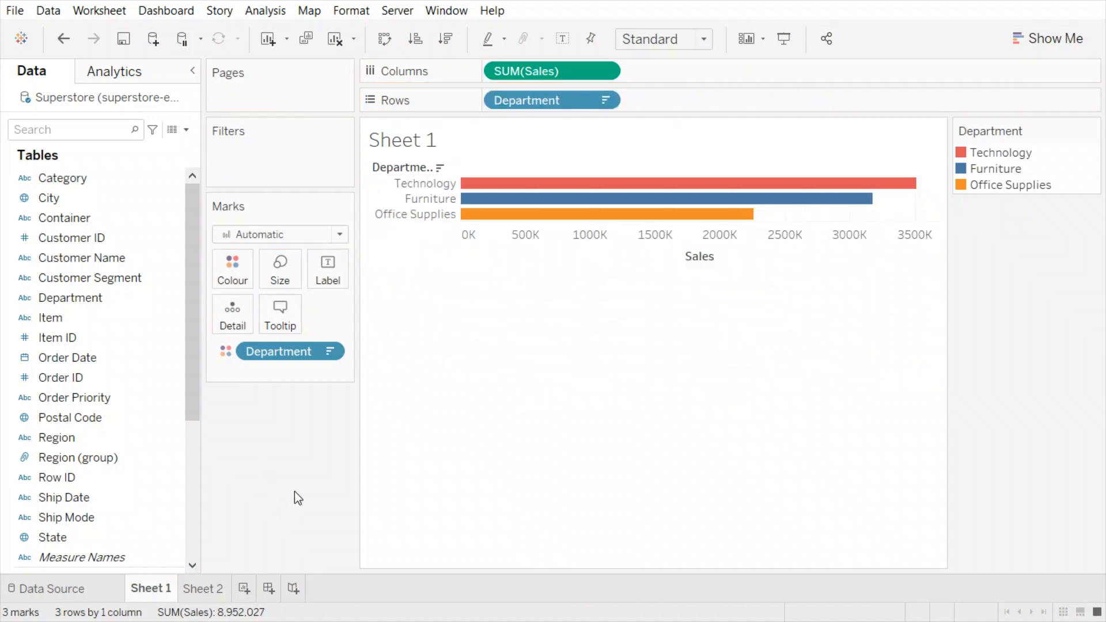
mouse_move(899, 188)
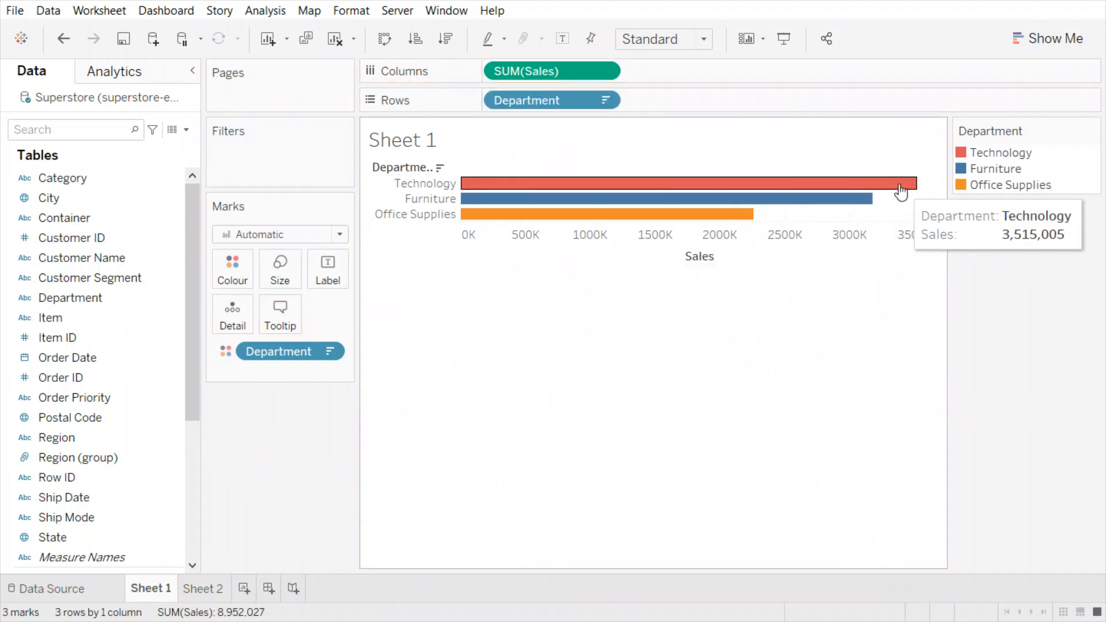
left_click_drag(57, 436, 486, 99)
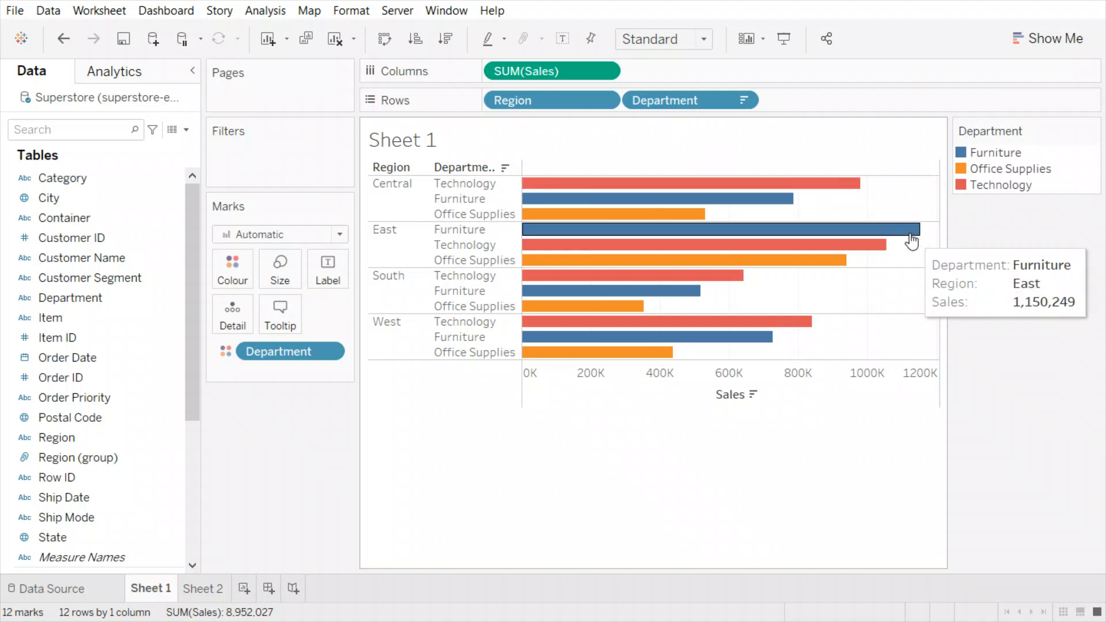
mouse_move(874, 253)
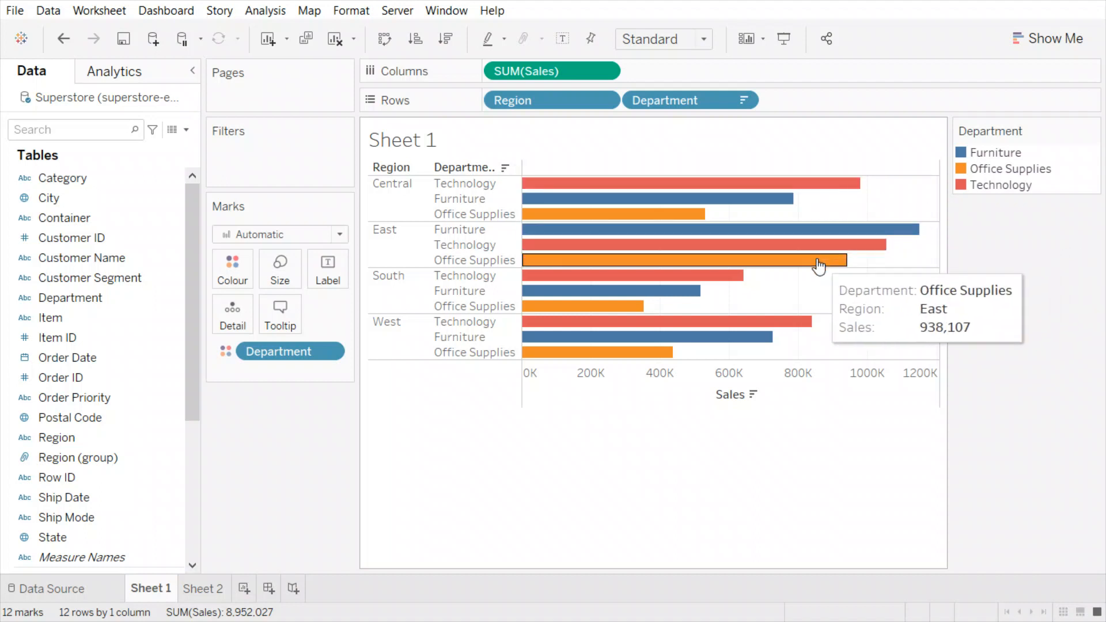
mouse_move(916, 233)
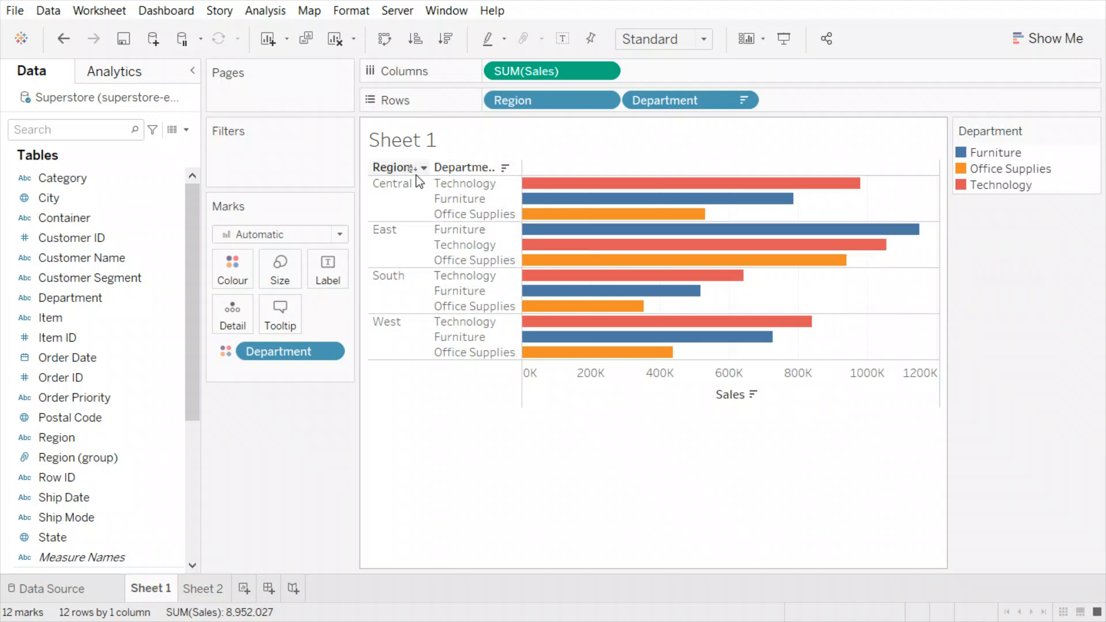
left_click(412, 168)
left_click(424, 171)
left_click(415, 169)
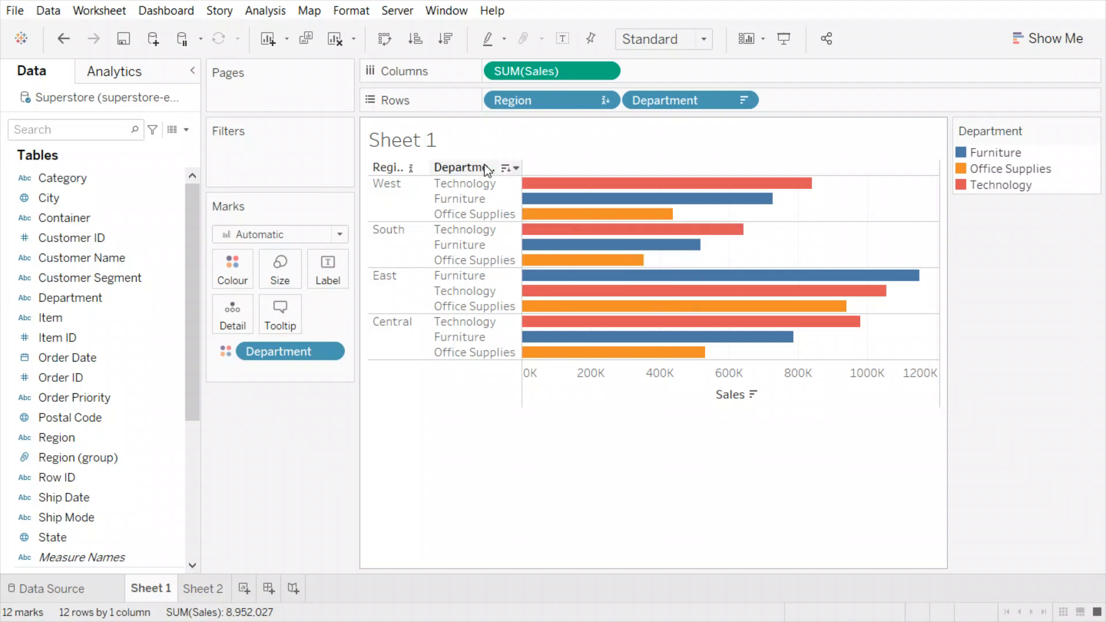
left_click(353, 39)
left_click(376, 168)
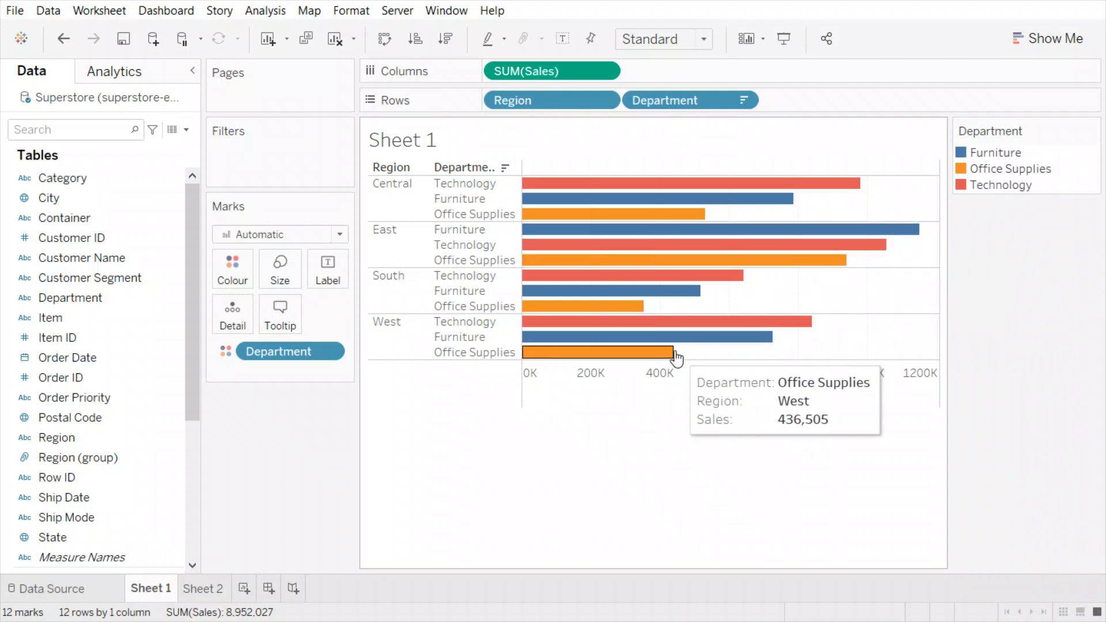
- Undo and redo the Department sort so each region lists Furniture, Office Supplies, Technology
key("ctrl+z")
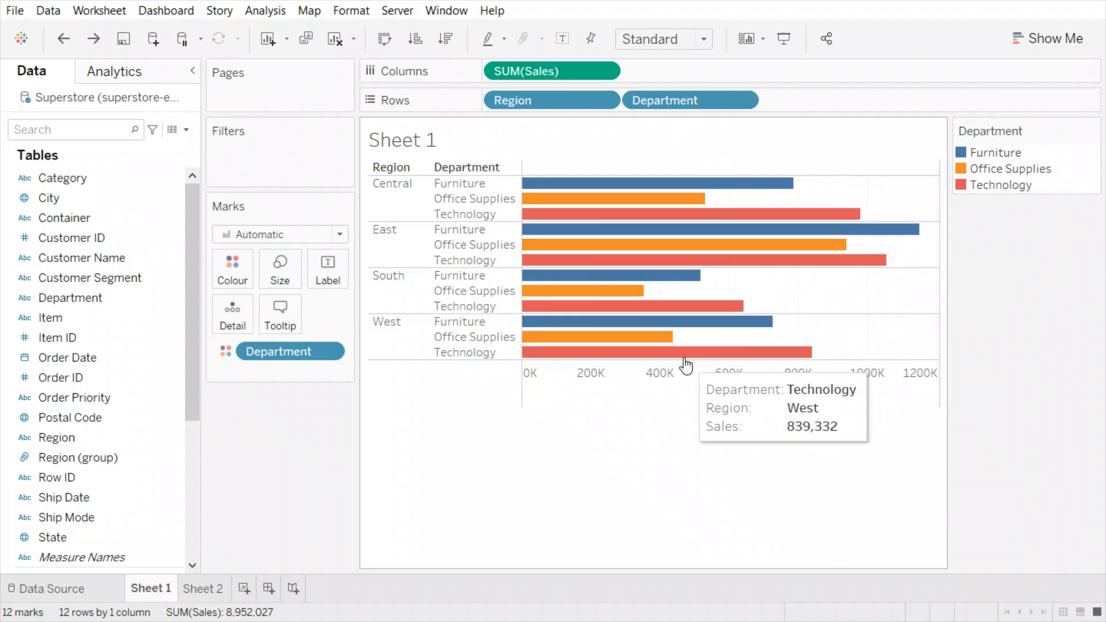
left_click(517, 166)
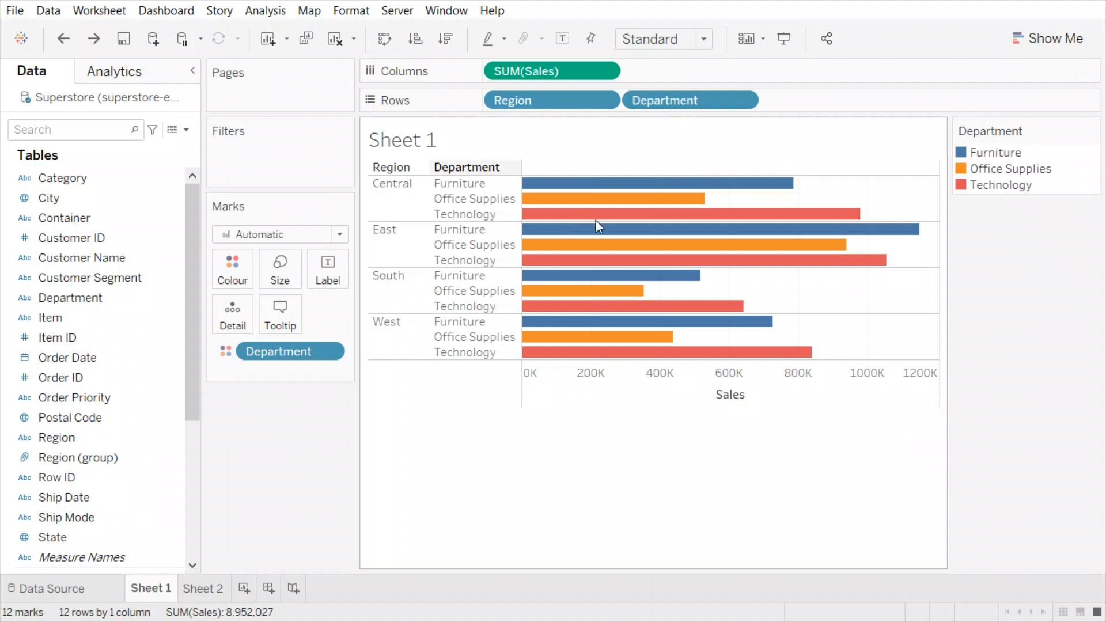
key("ctrl+y")
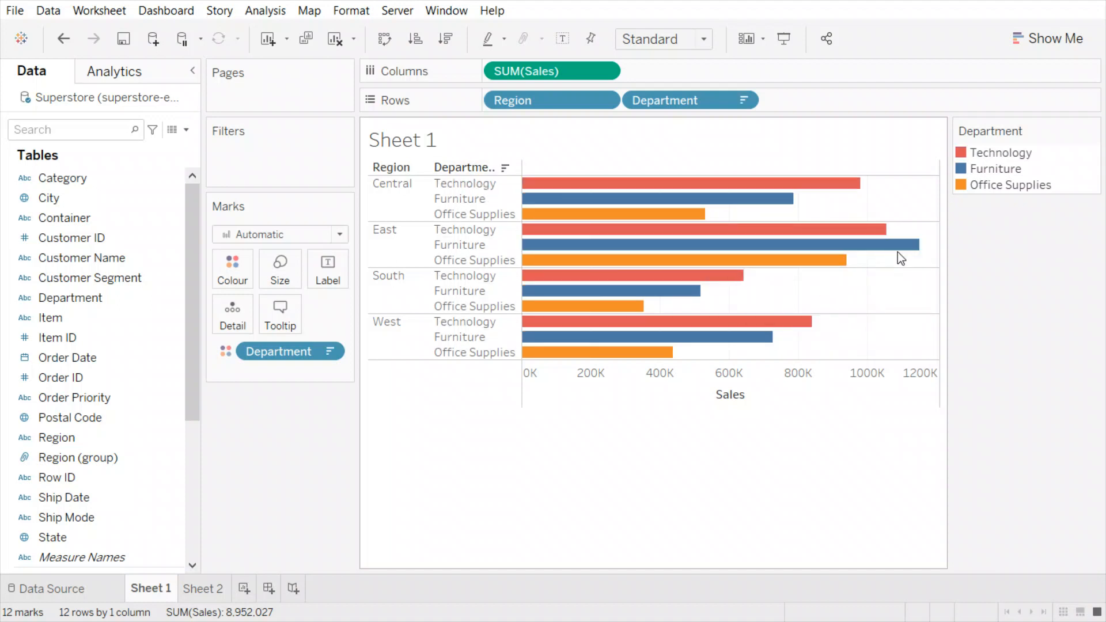
mouse_move(735, 282)
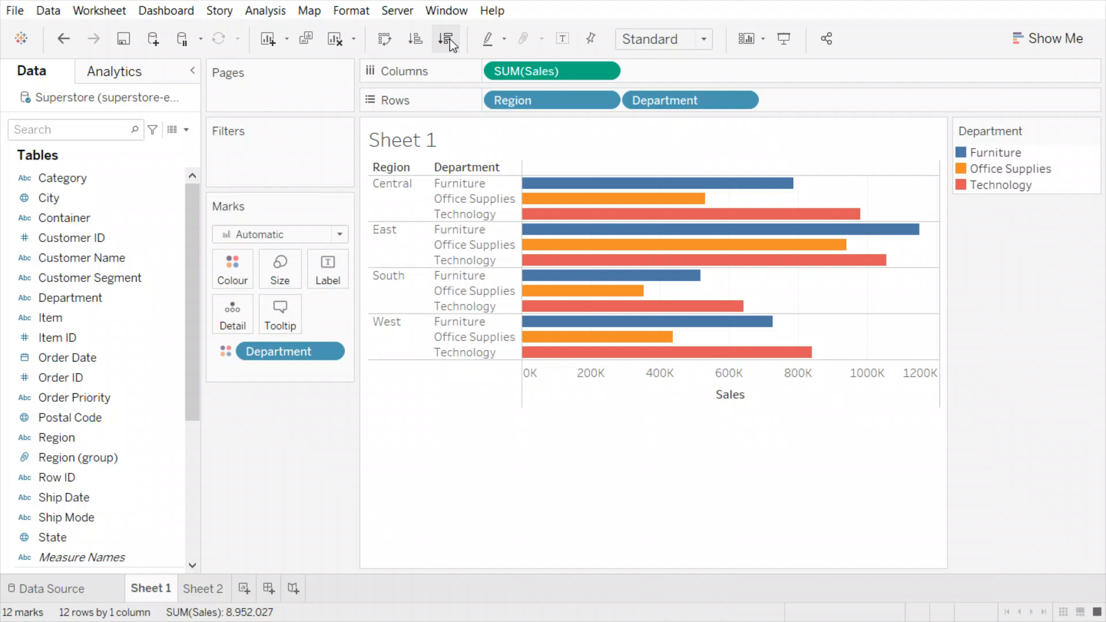
- After a trial move of South below West, select the South region rows
left_click(492, 246)
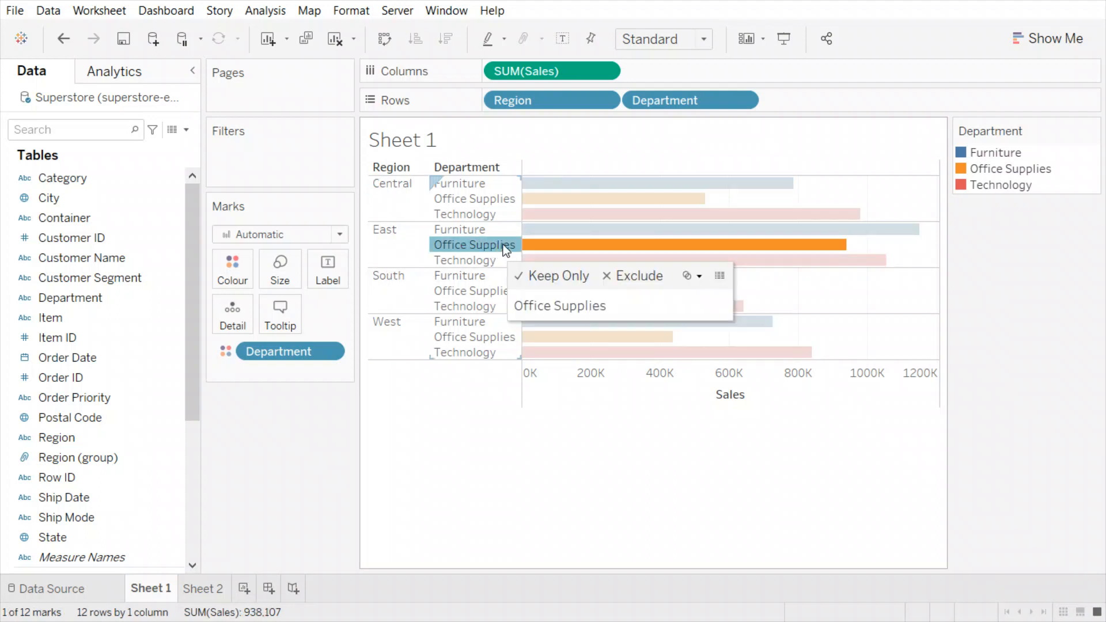
left_click(463, 245)
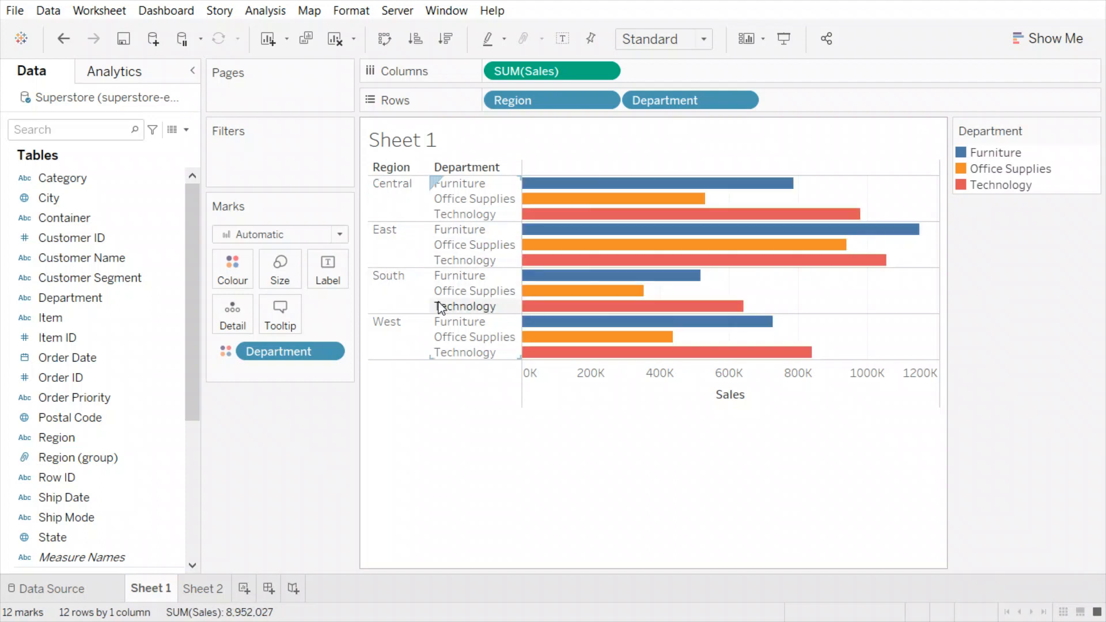
left_click_drag(375, 347, 395, 357)
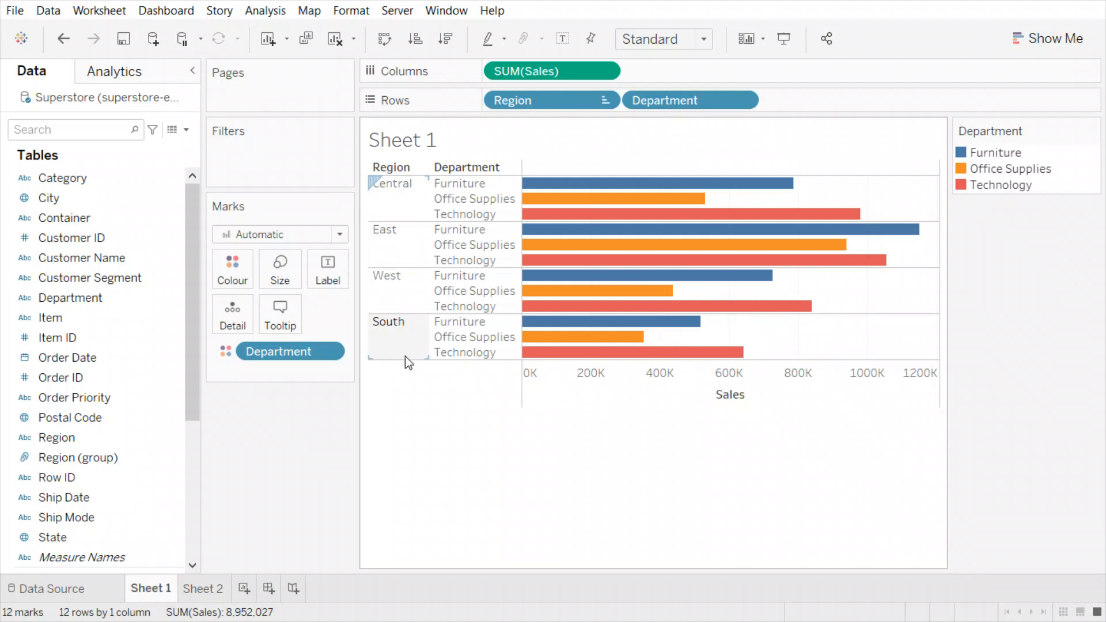
left_click(384, 324)
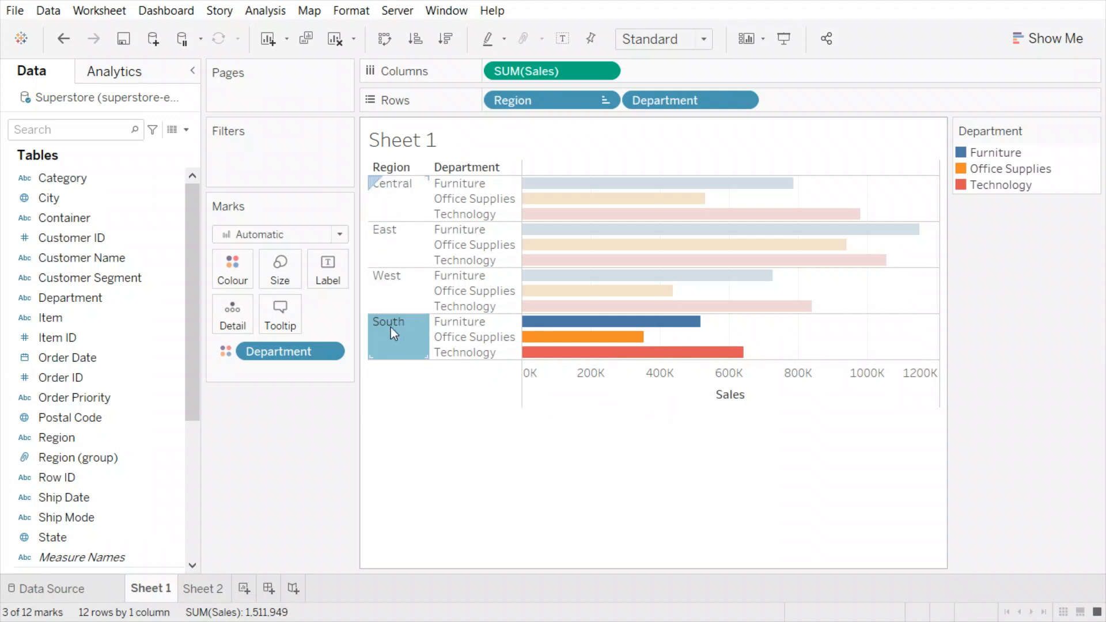
mouse_move(395, 326)
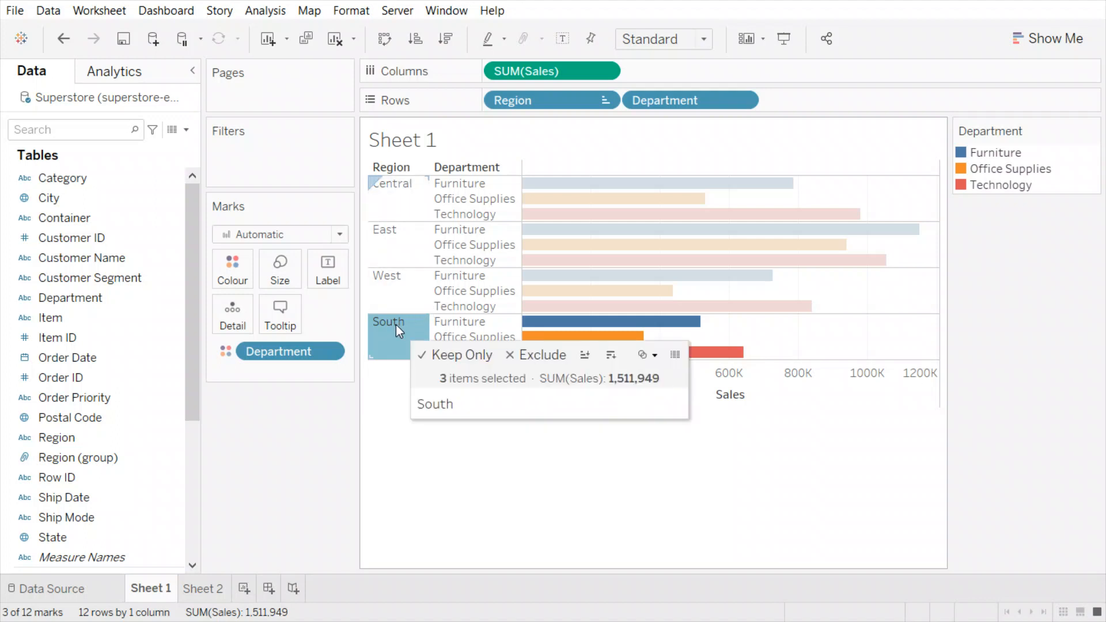
left_click(395, 323)
left_click(395, 329)
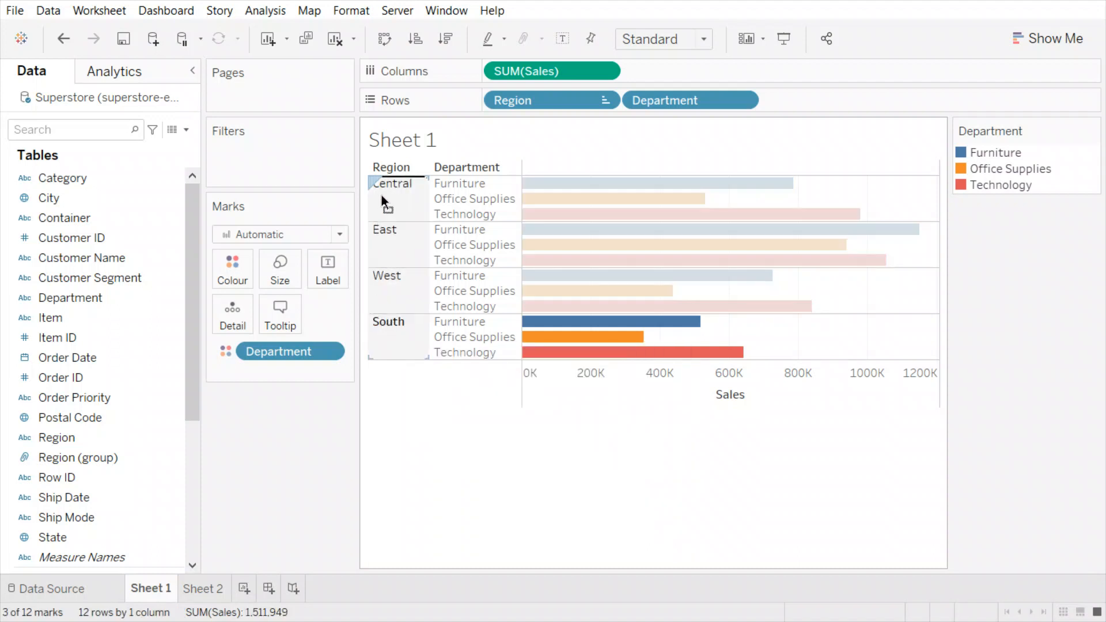
- Drag South above Central so regions run South, Central, East, West
left_click_drag(381, 194, 386, 233)
left_click_drag(398, 275, 406, 223)
mouse_move(407, 220)
left_mouse_down()
mouse_move(382, 180)
mouse_move(417, 220)
left_mouse_up()
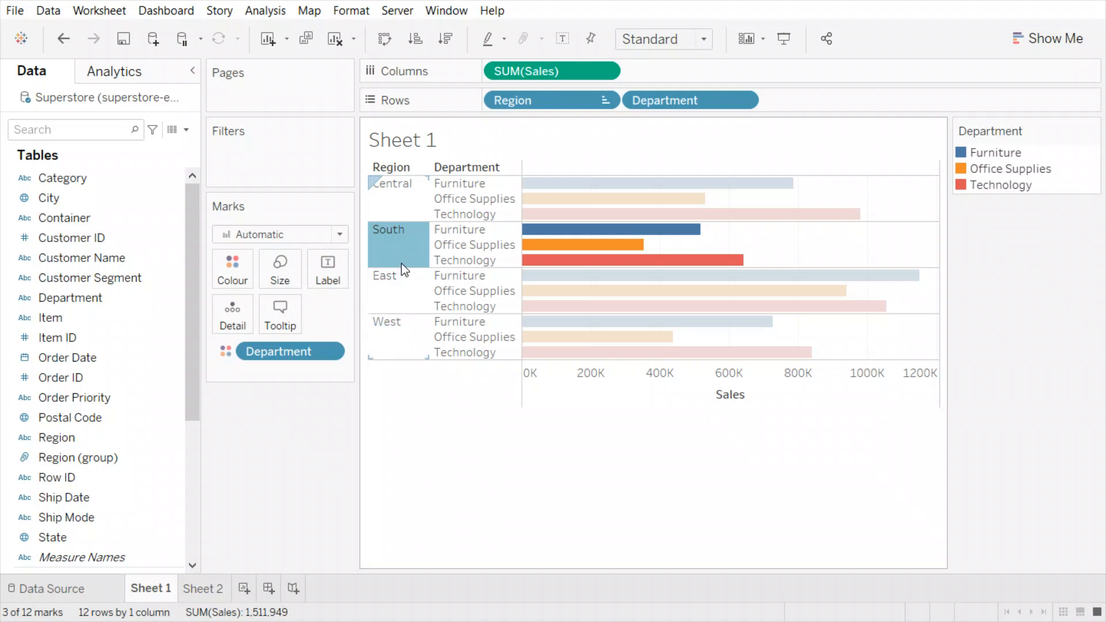
left_click_drag(404, 257, 406, 183)
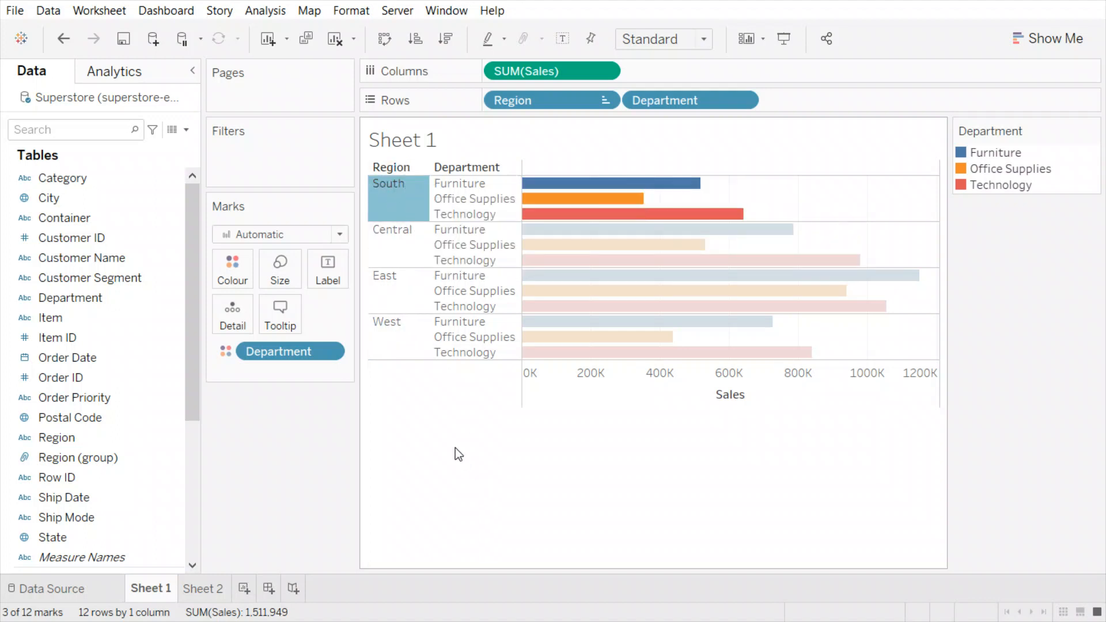
left_click(704, 493)
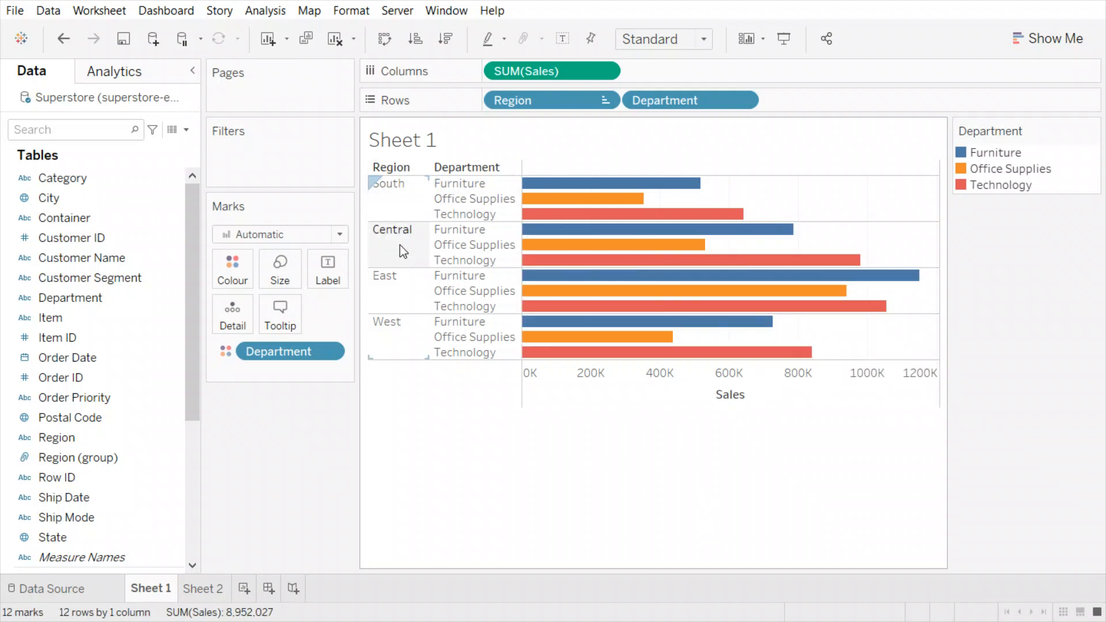
- Drag Office Supplies above Furniture so it leads the departments in every region
left_click(481, 198)
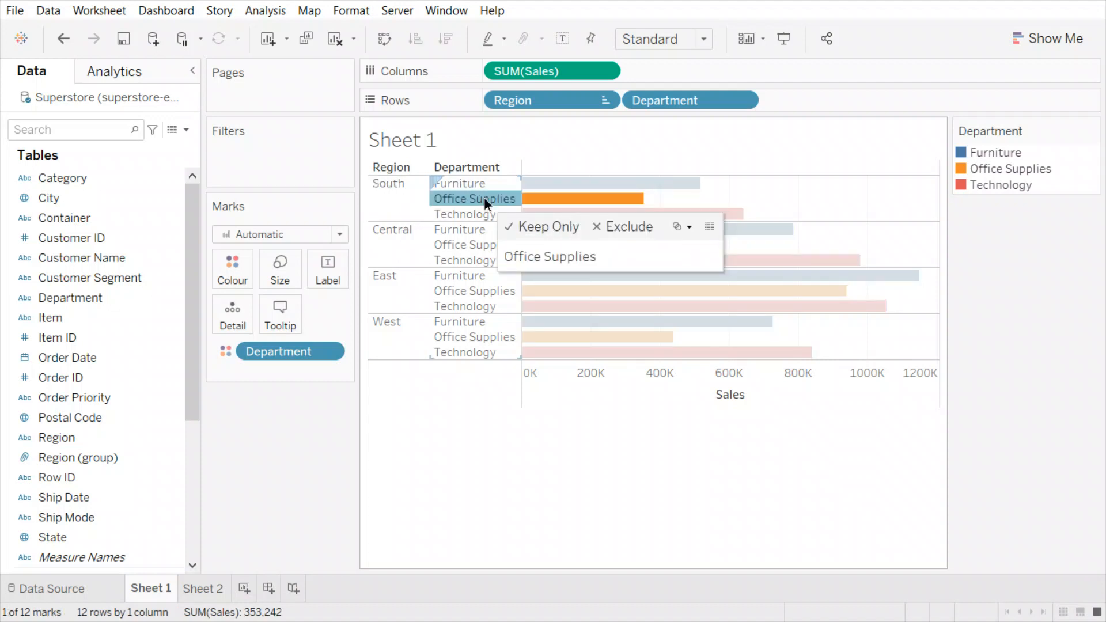
left_click_drag(471, 191, 477, 181)
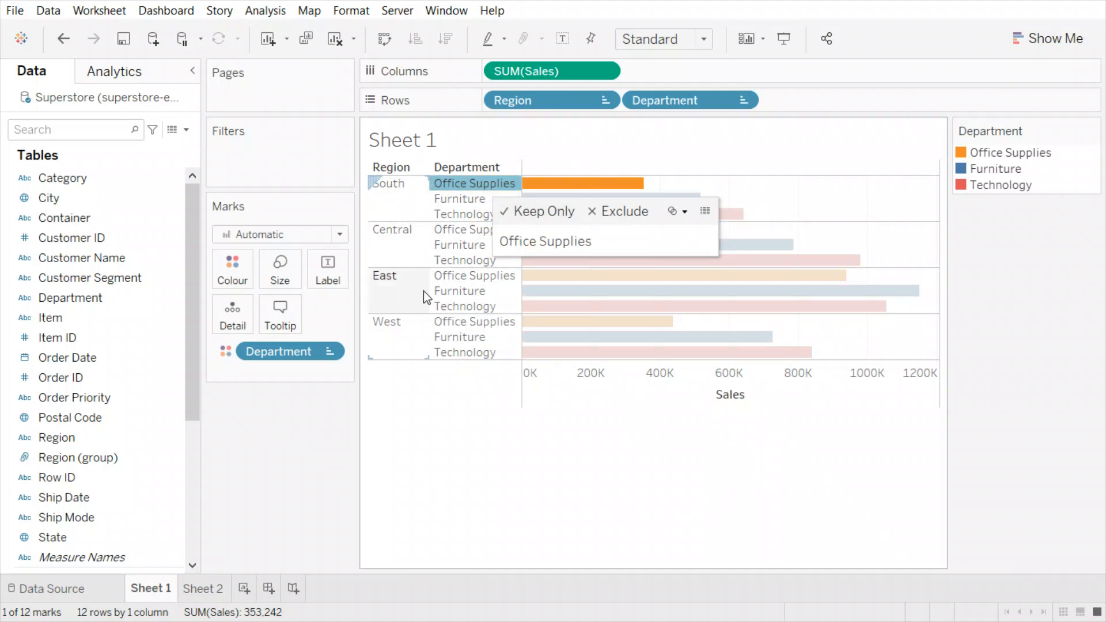
left_click(475, 496)
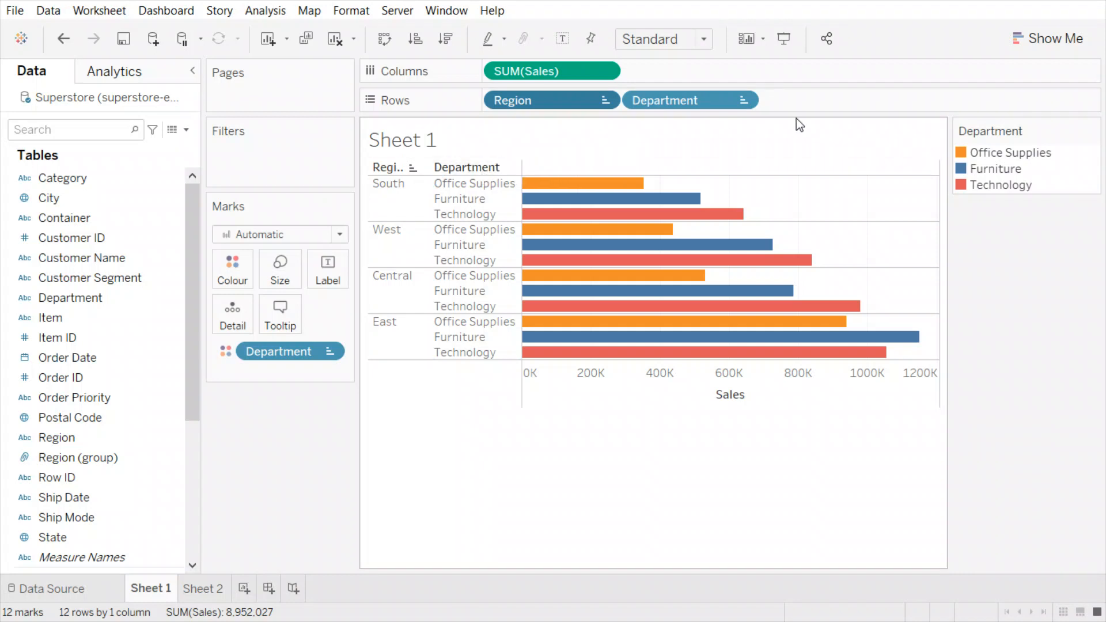
- Apply a nested sort of Department by Sales within each region
left_click(742, 101)
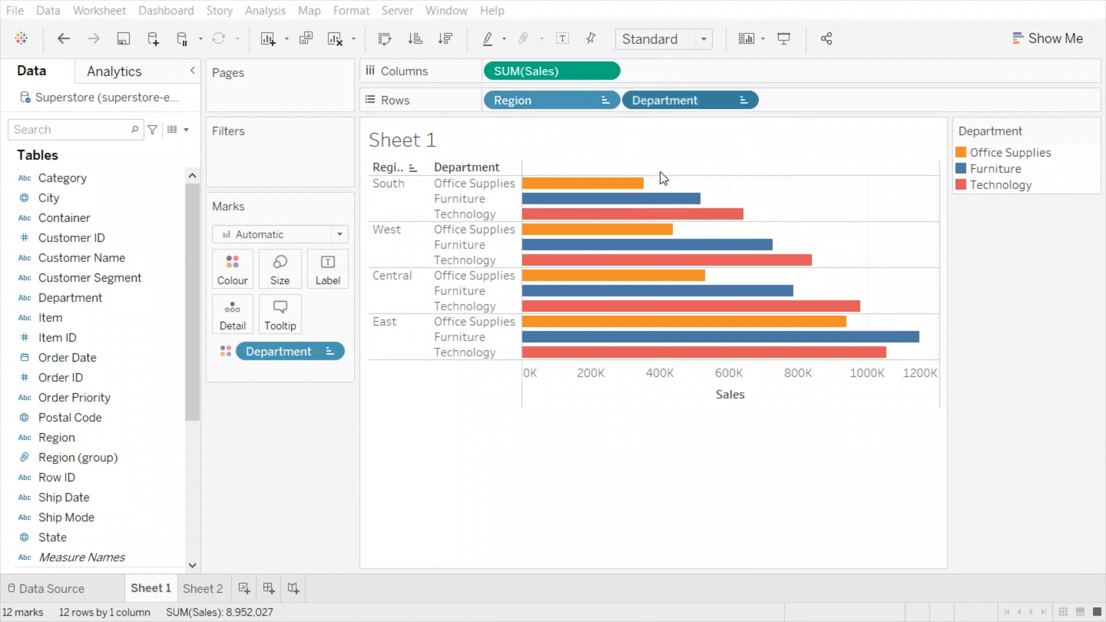
left_click(448, 260)
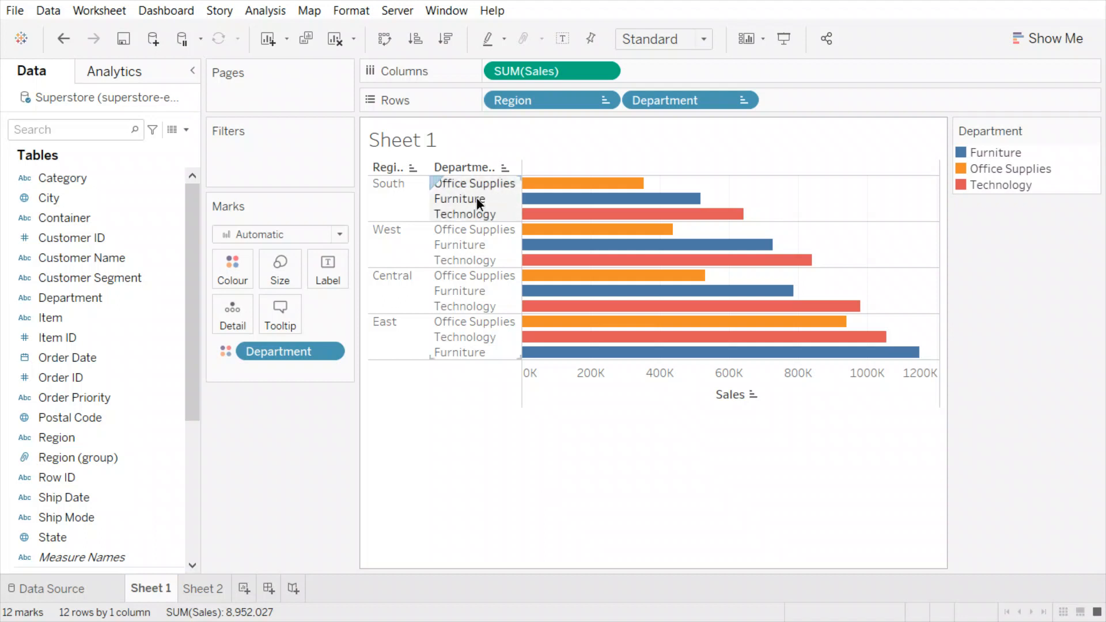
- Move Furniture to the top of every region and West's rows below Central
left_click_drag(482, 196, 468, 182)
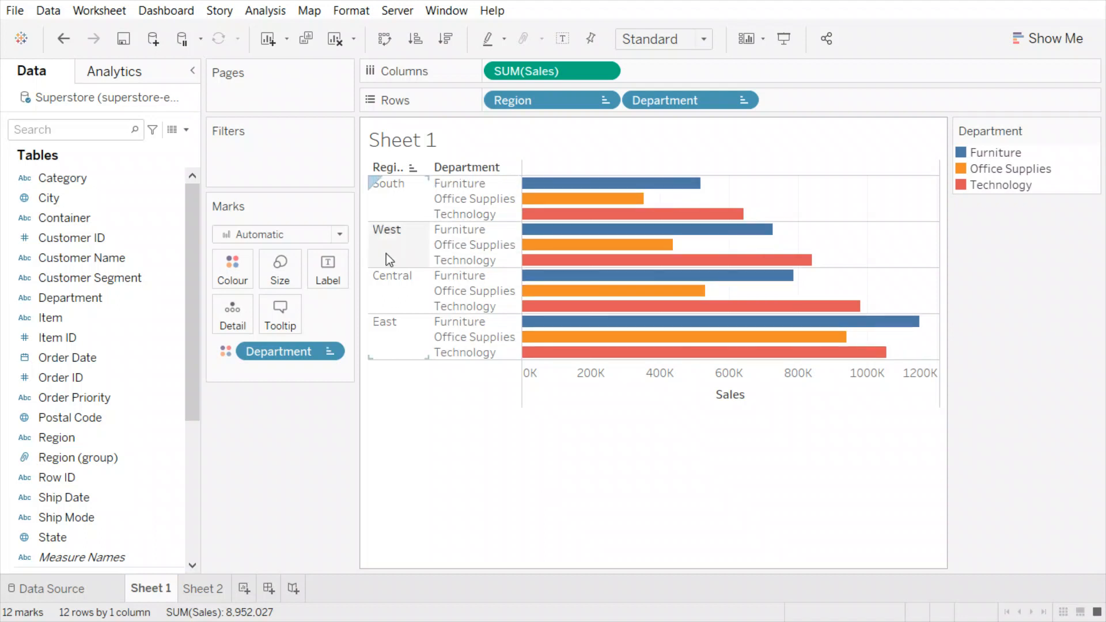
left_click(378, 234)
left_click_drag(387, 231, 406, 334)
left_click(562, 545)
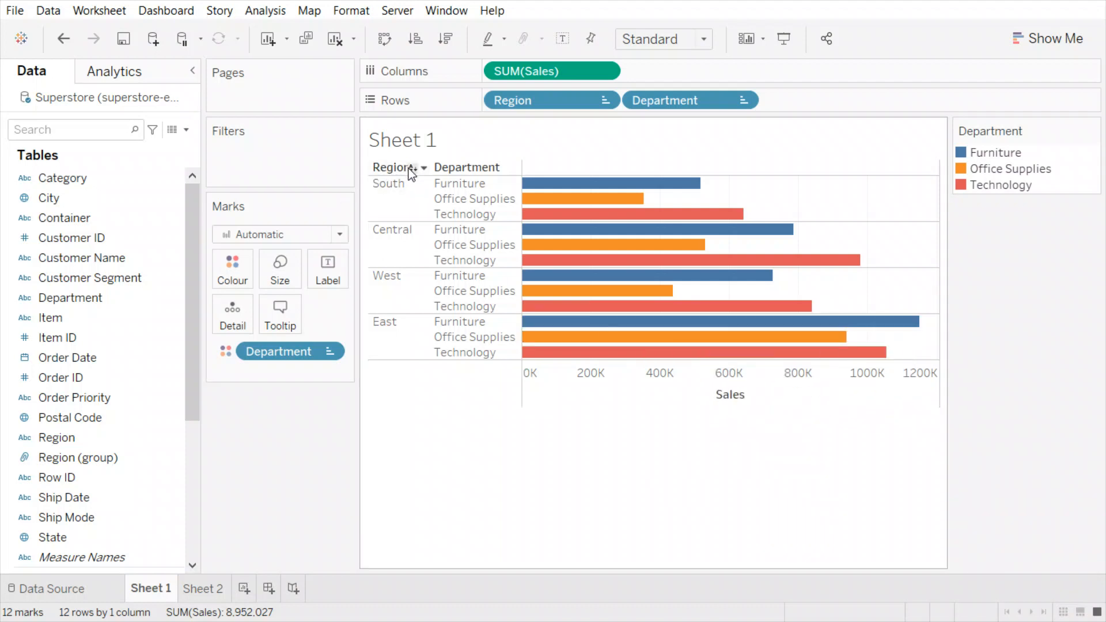
mouse_move(753, 402)
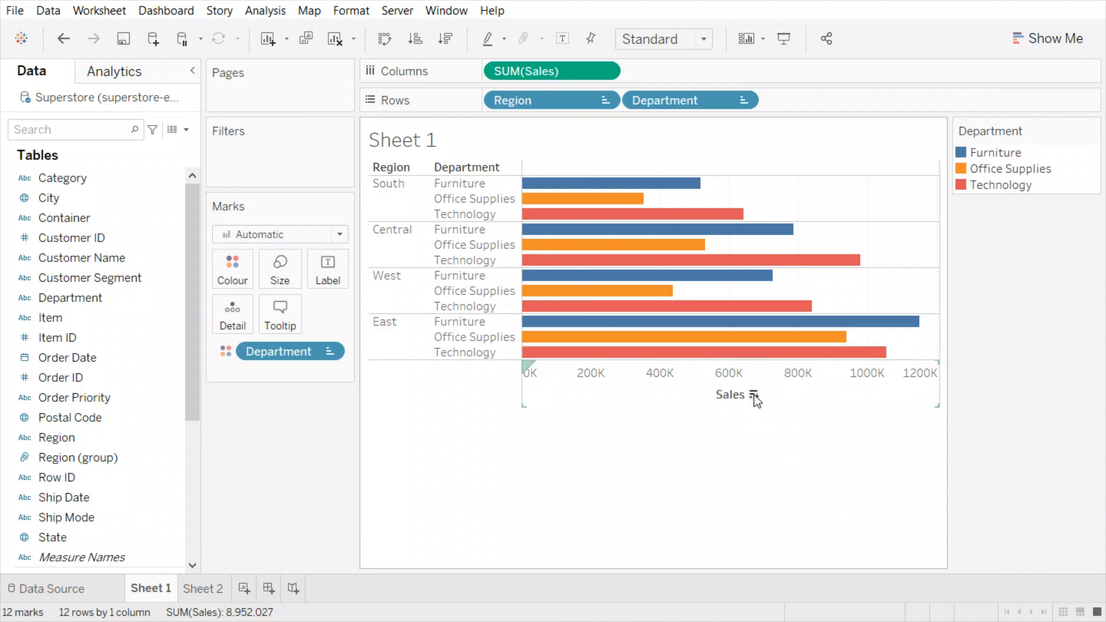